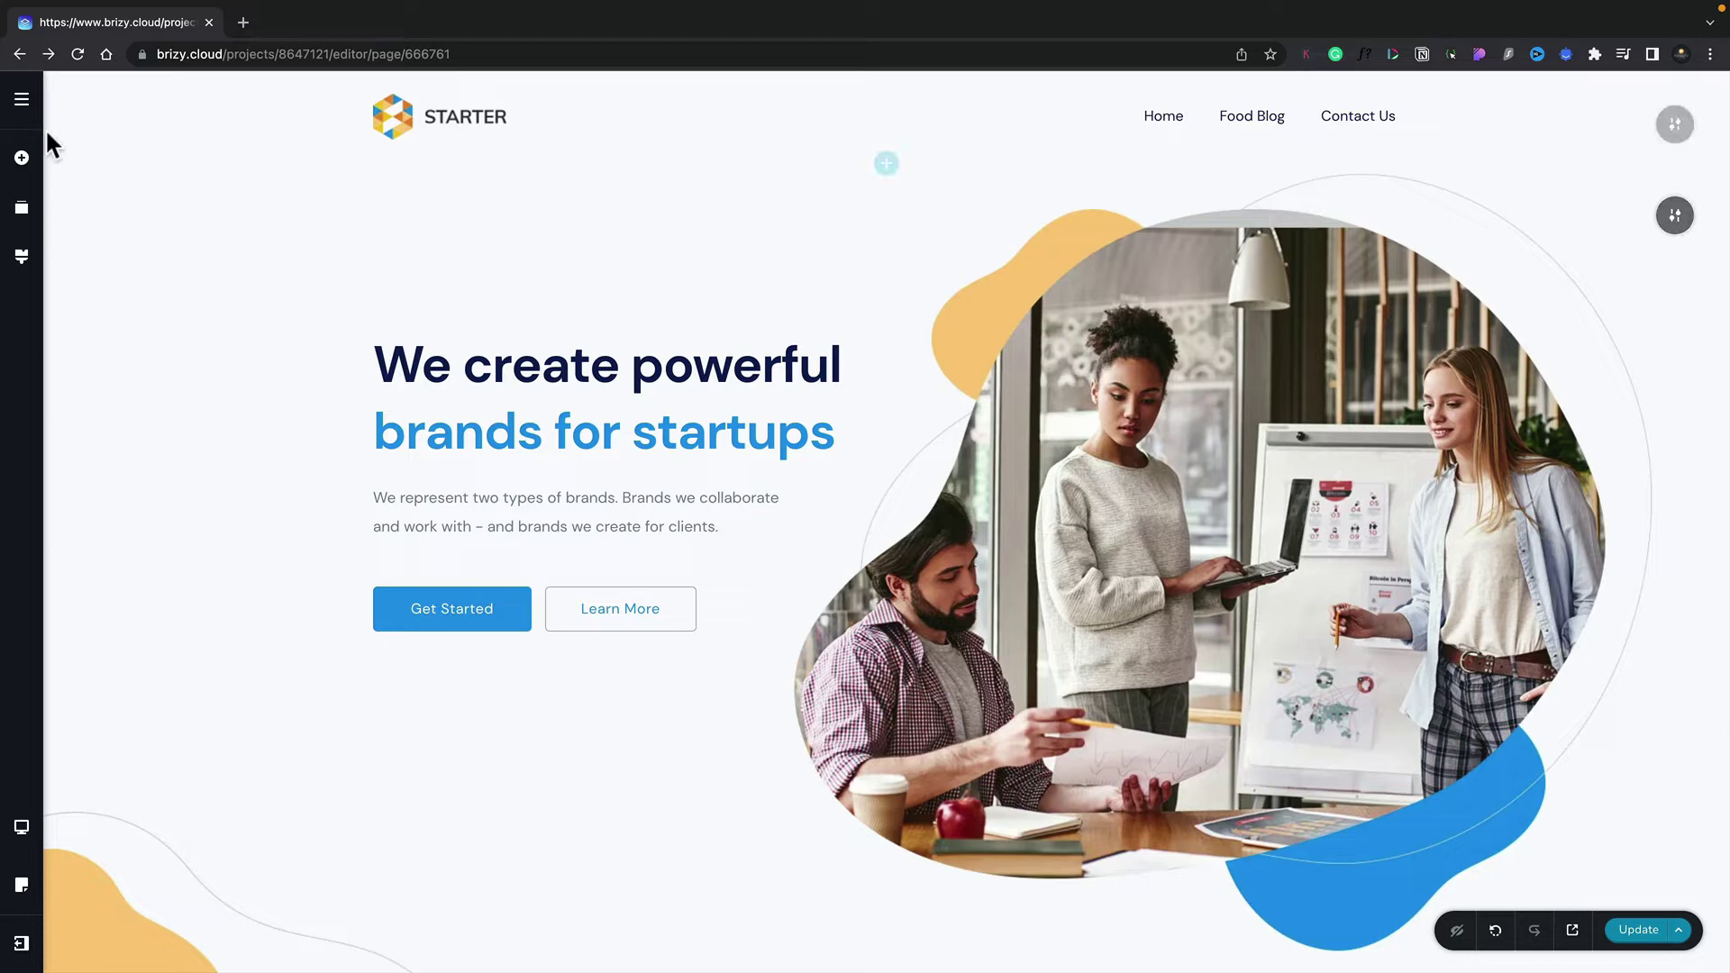
Step: Start a new popup from the Popups list in the project's assets
{"action": "left_click", "coordinate": [23, 101]}
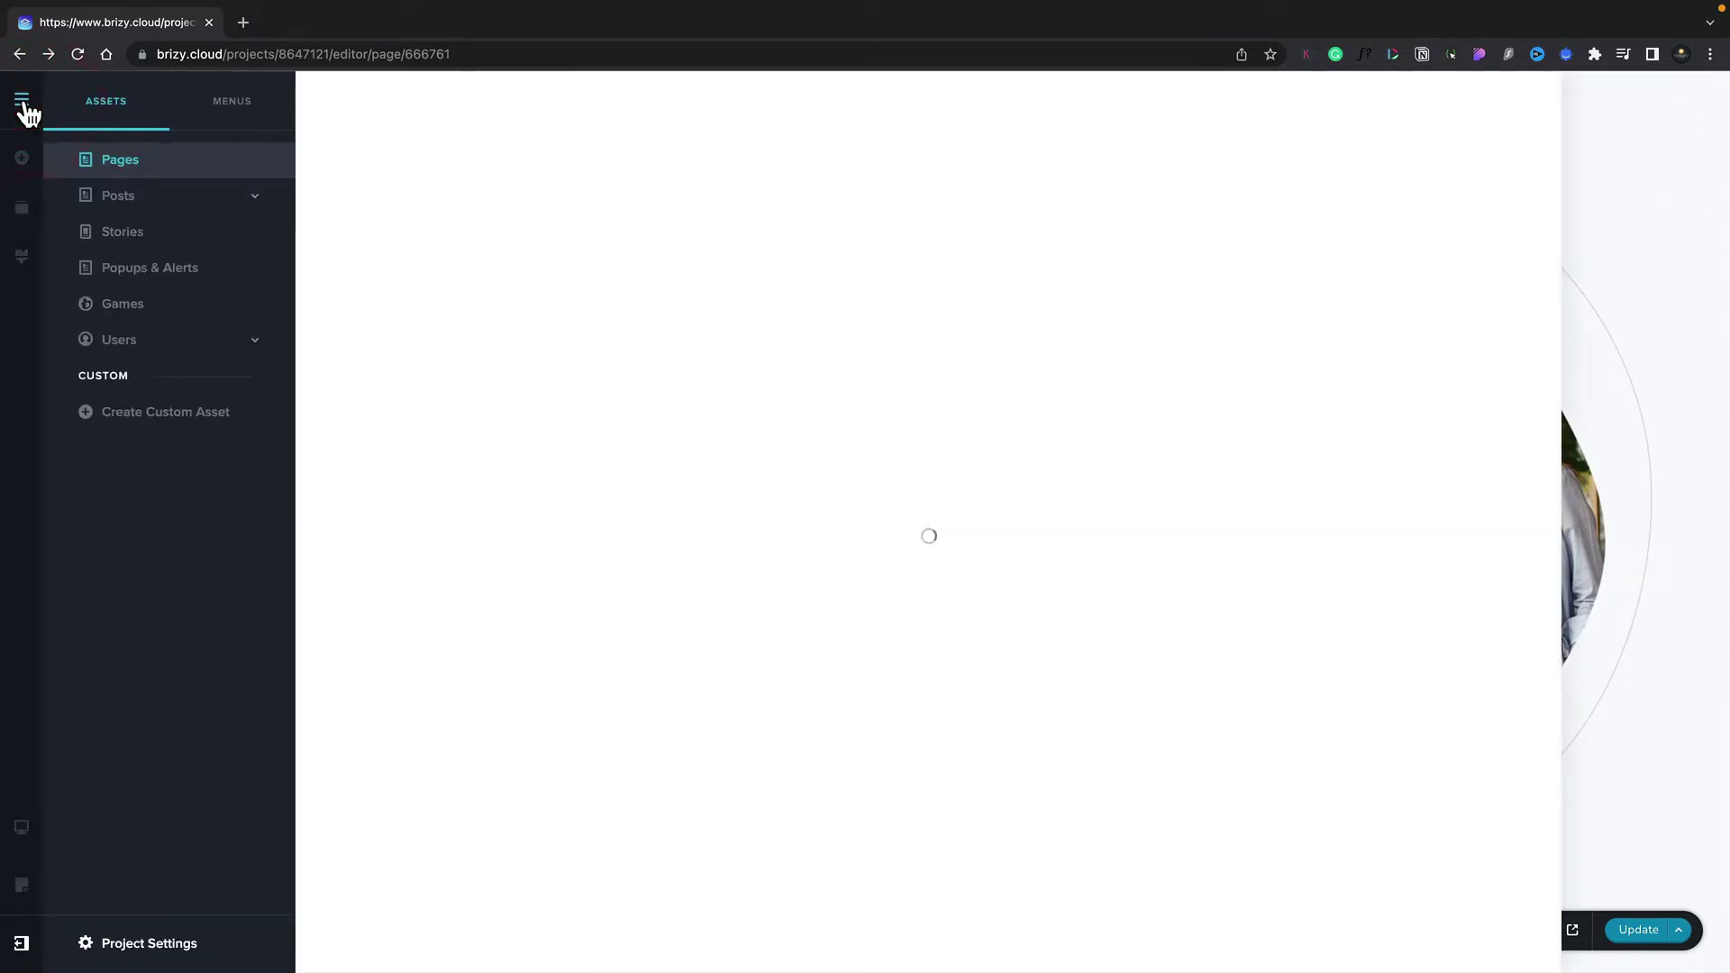
{"action": "left_click", "coordinate": [133, 276]}
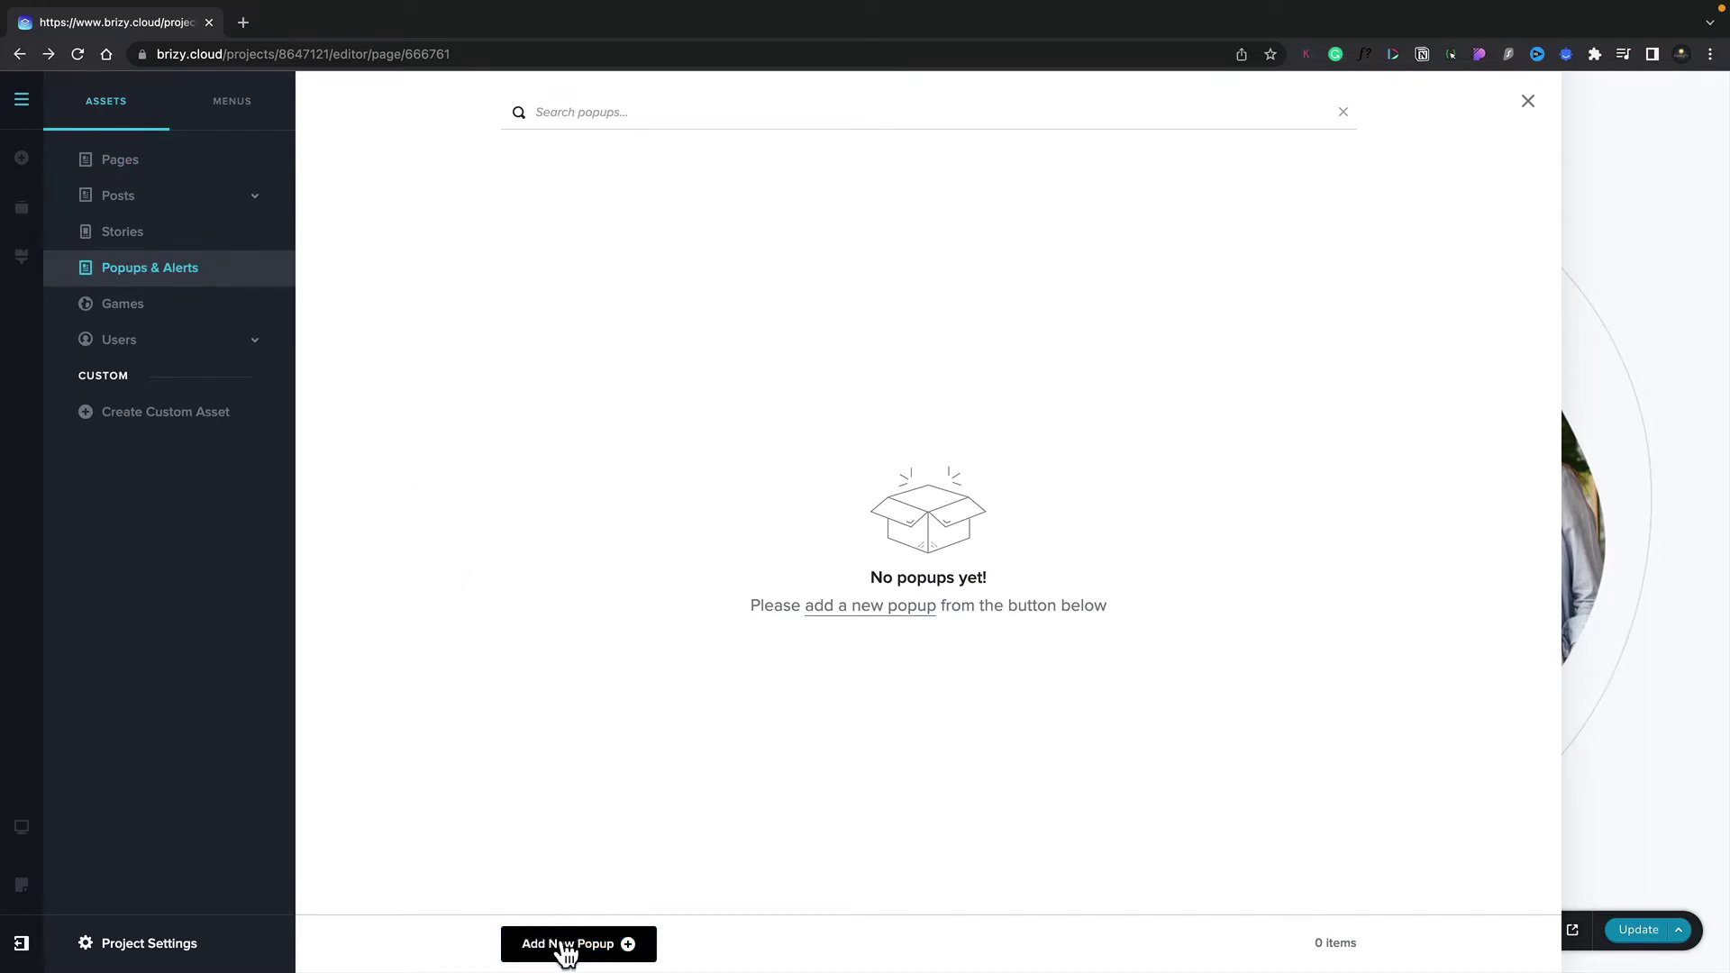
{"action": "left_click", "coordinate": [565, 946]}
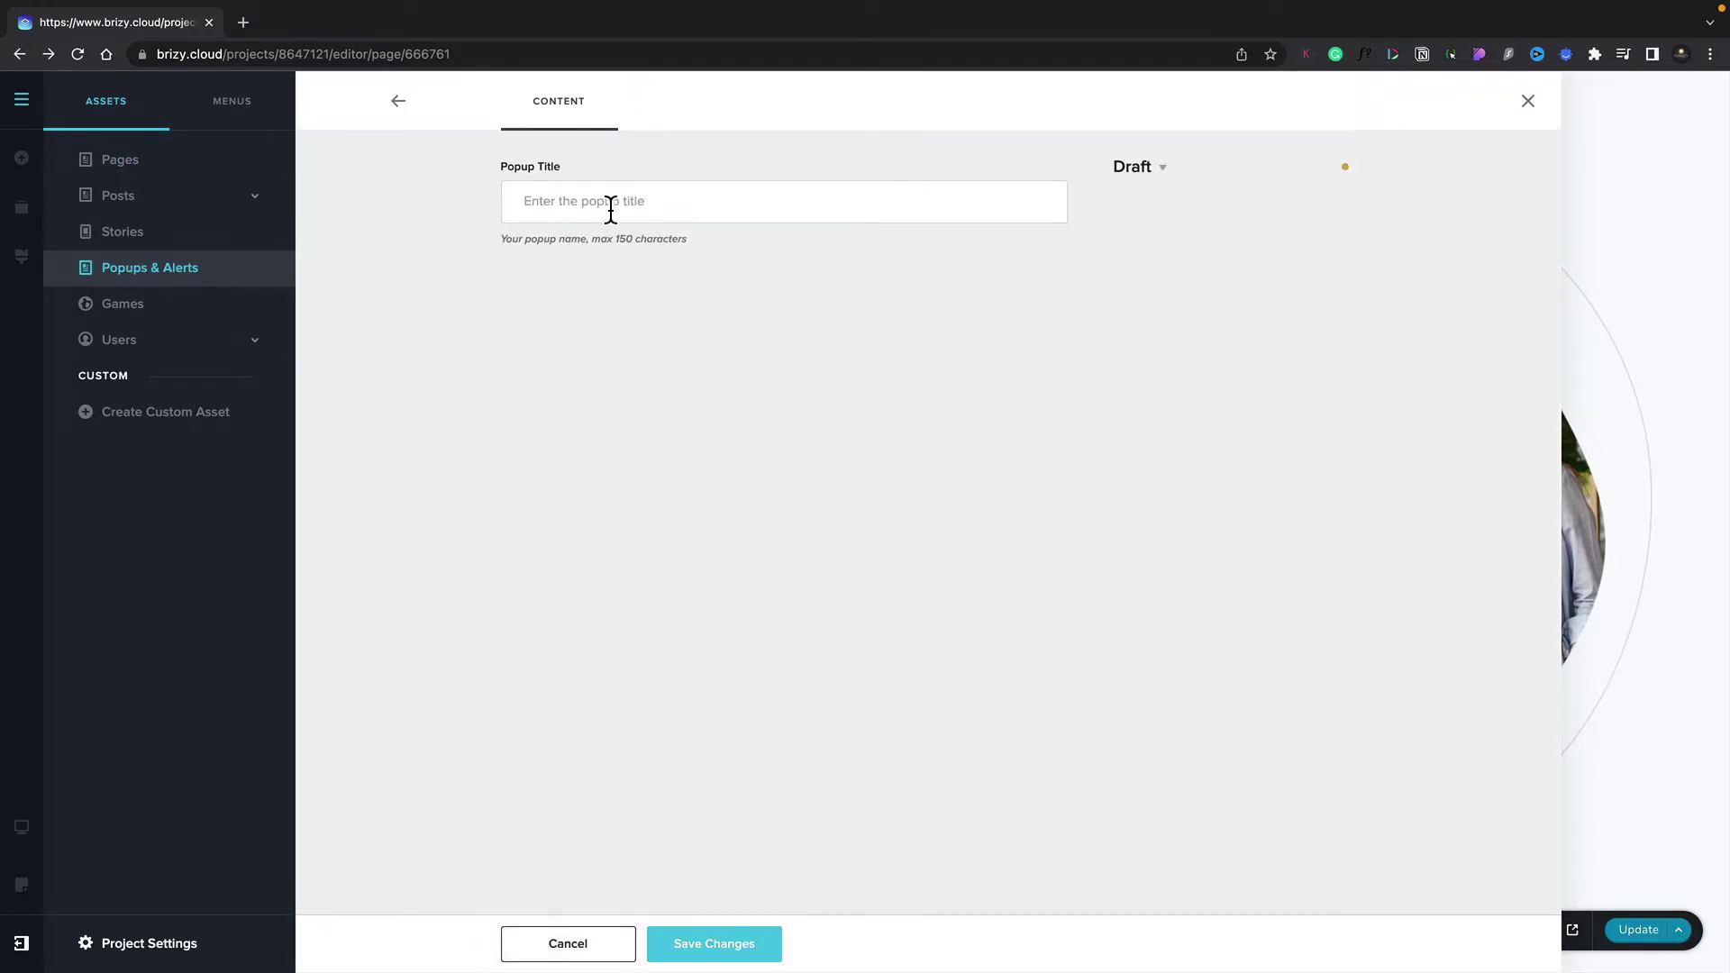
Step: Title the popup 'On Exit', set its status to Published, and save it
{"action": "left_click", "coordinate": [611, 209]}
{"action": "type", "text": "On Exit"}
{"action": "left_click", "coordinate": [1167, 167]}
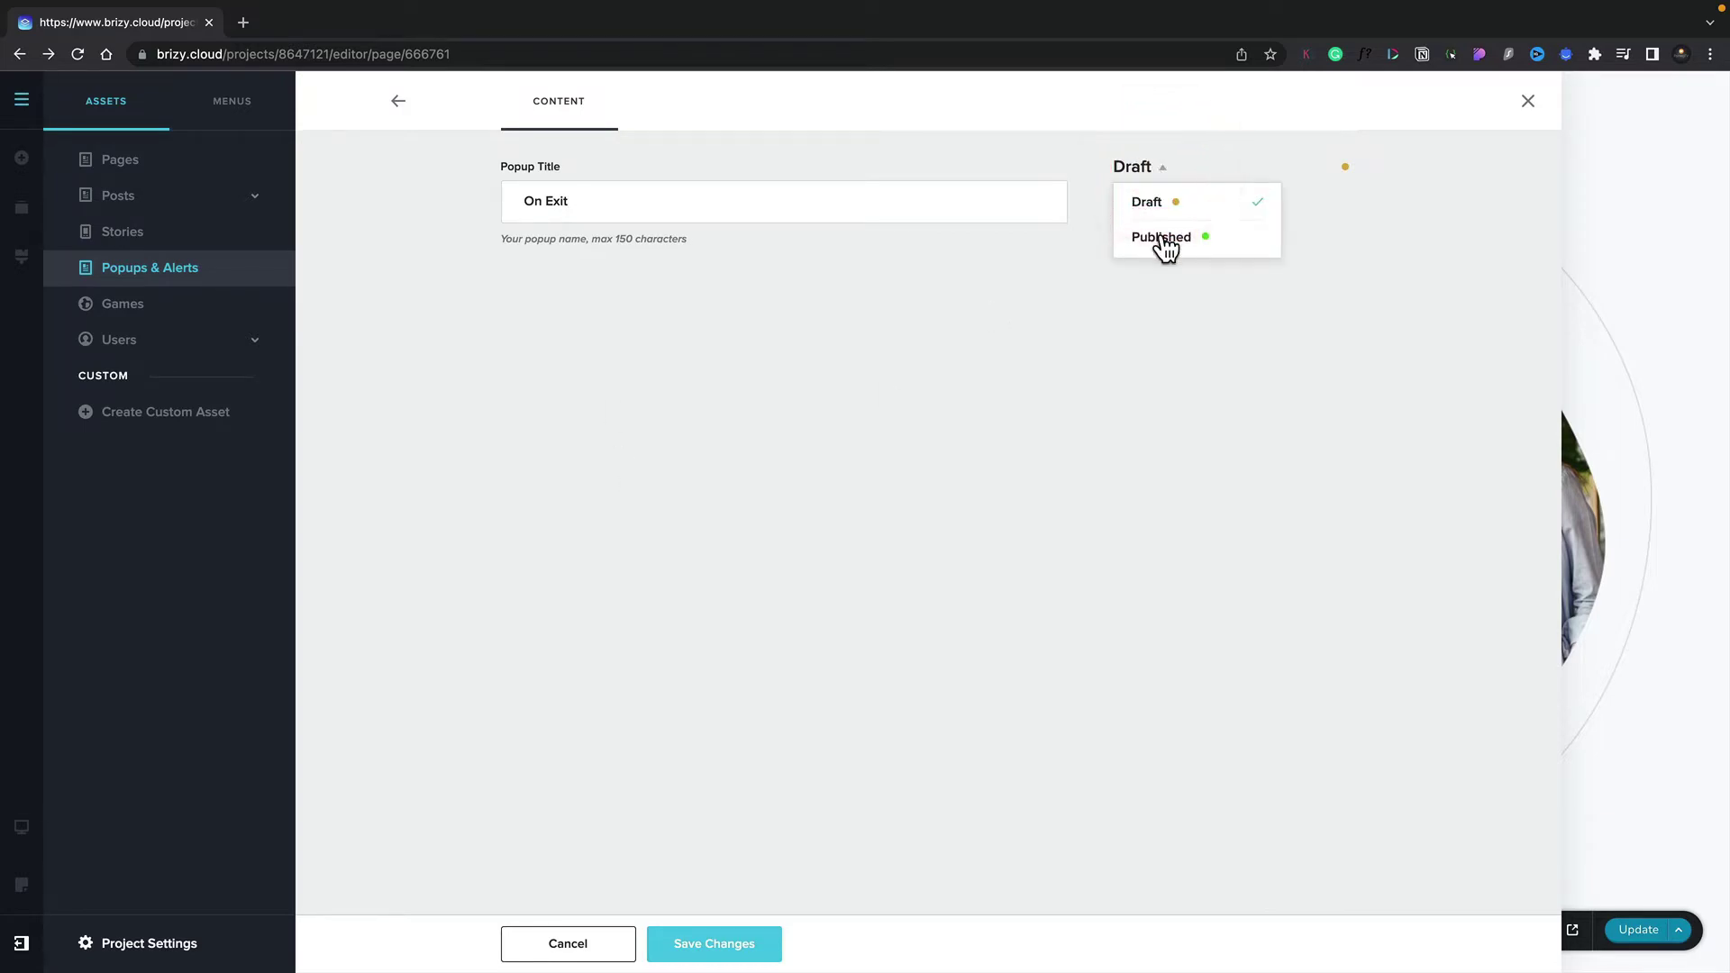
{"action": "left_click", "coordinate": [1162, 237]}
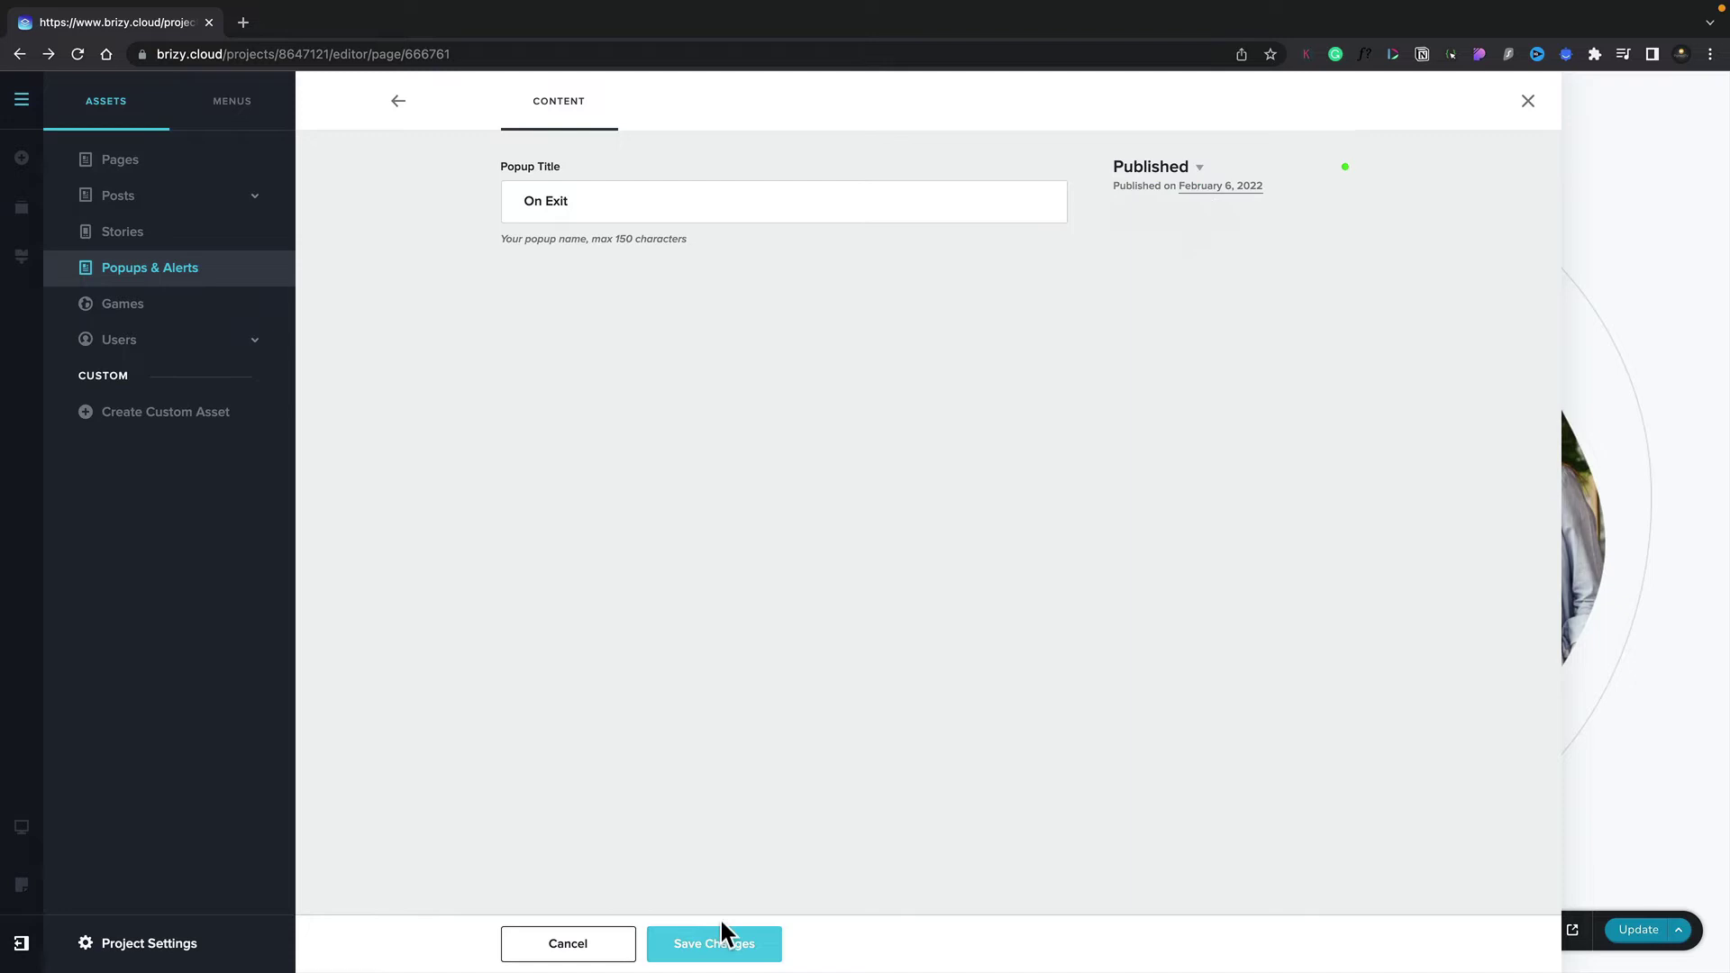
{"action": "left_click", "coordinate": [721, 955]}
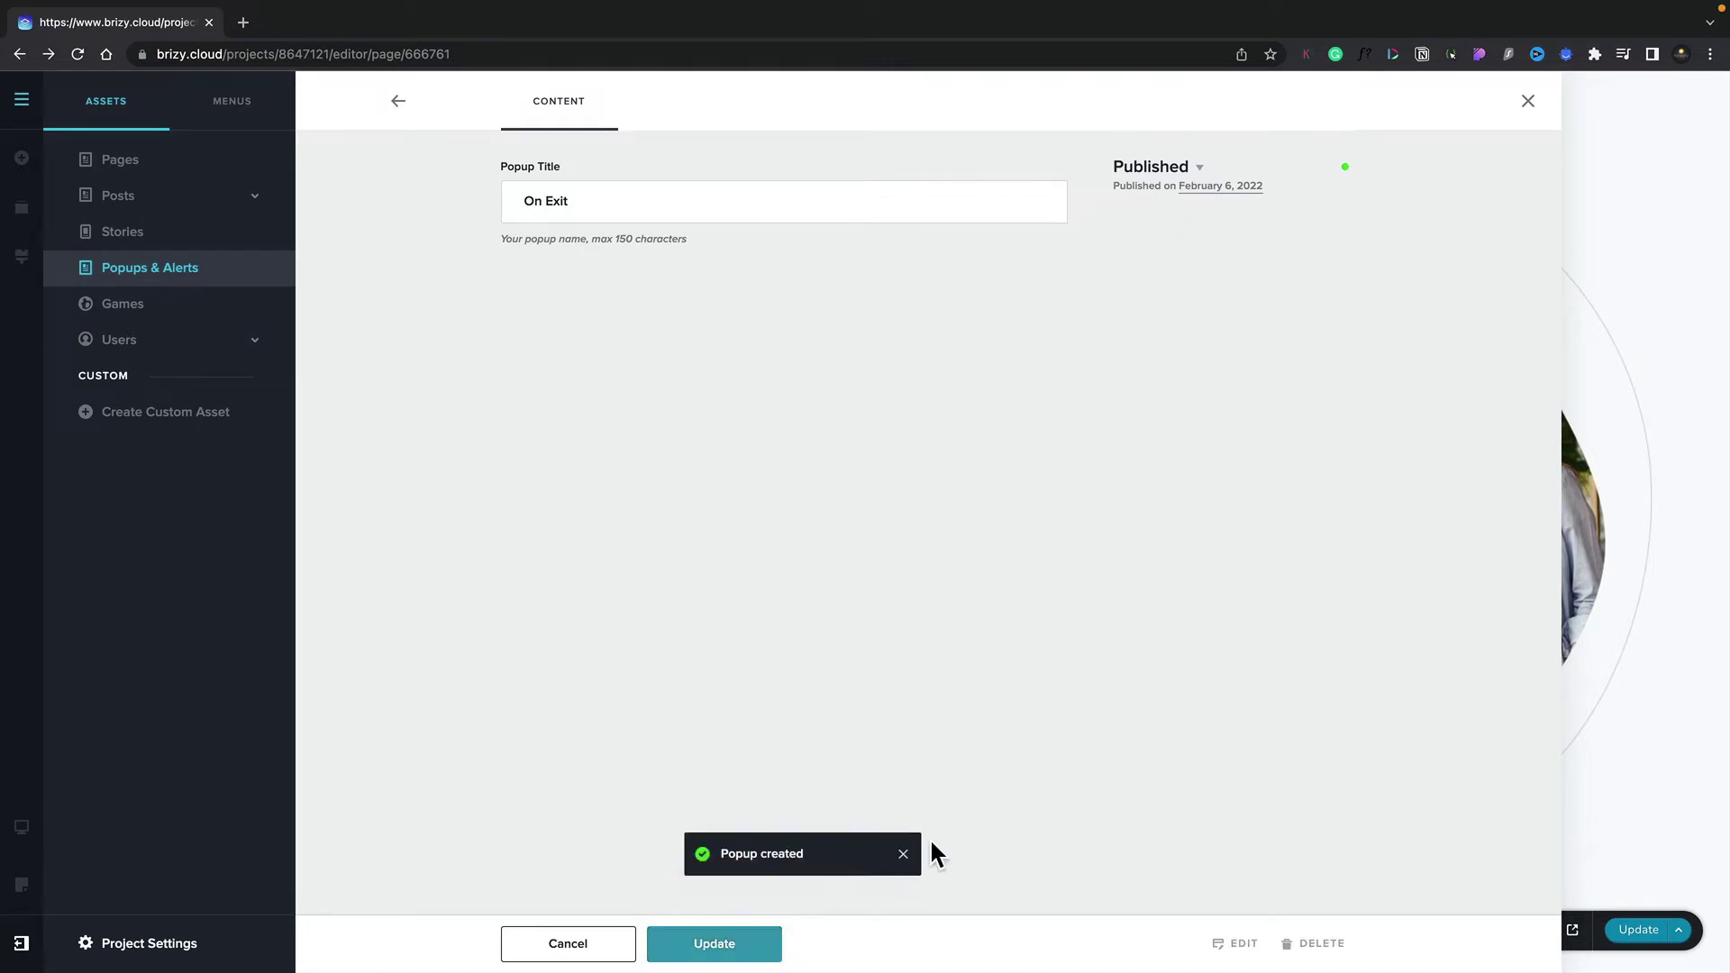
Step: Insert the dark 10% OFF email-signup template from the Sale category into the popup
{"action": "left_click", "coordinate": [1244, 946]}
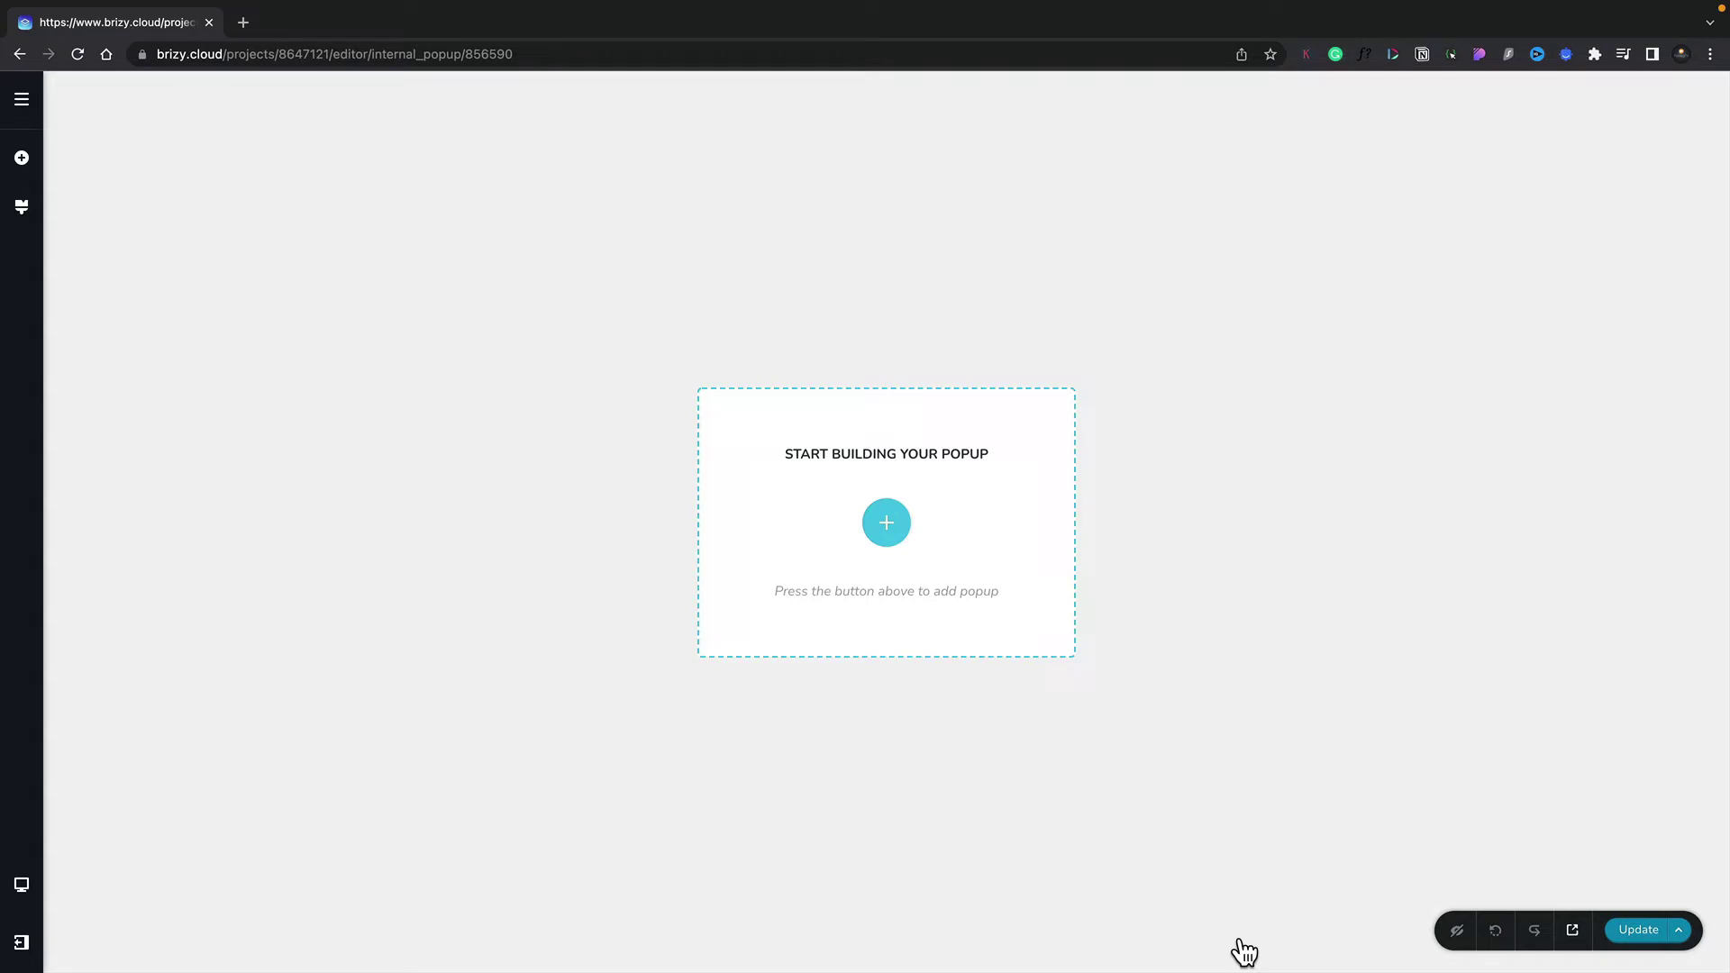
{"action": "left_click", "coordinate": [896, 531]}
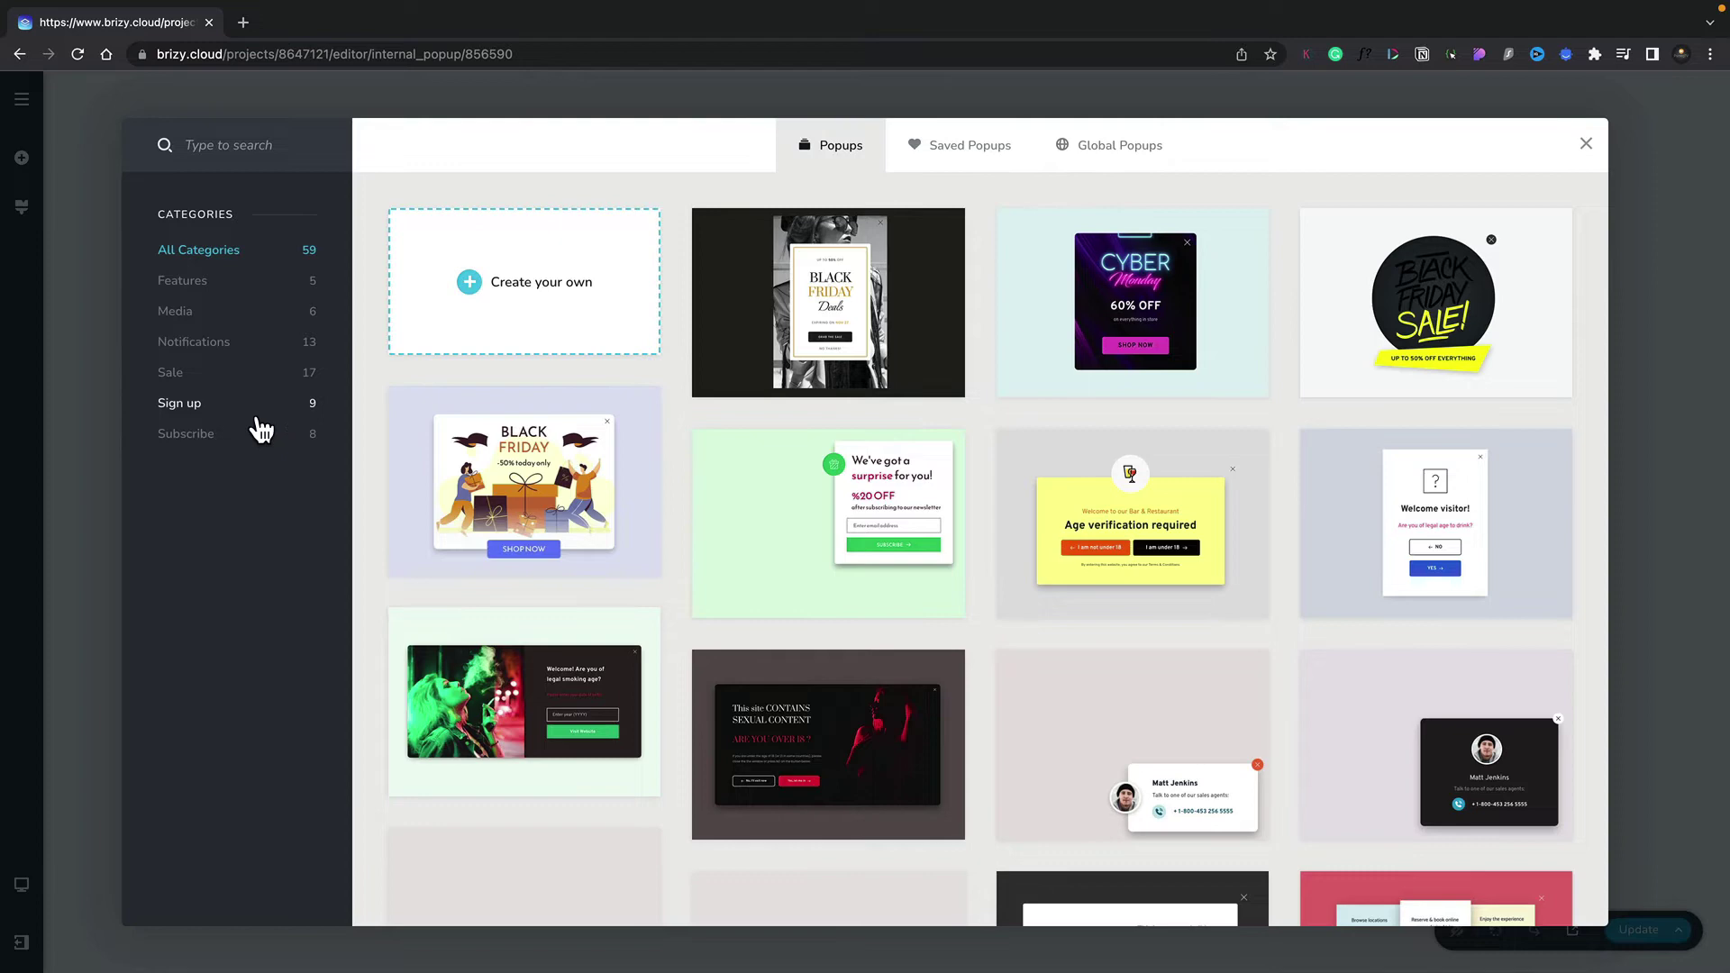
{"action": "left_click", "coordinate": [198, 382]}
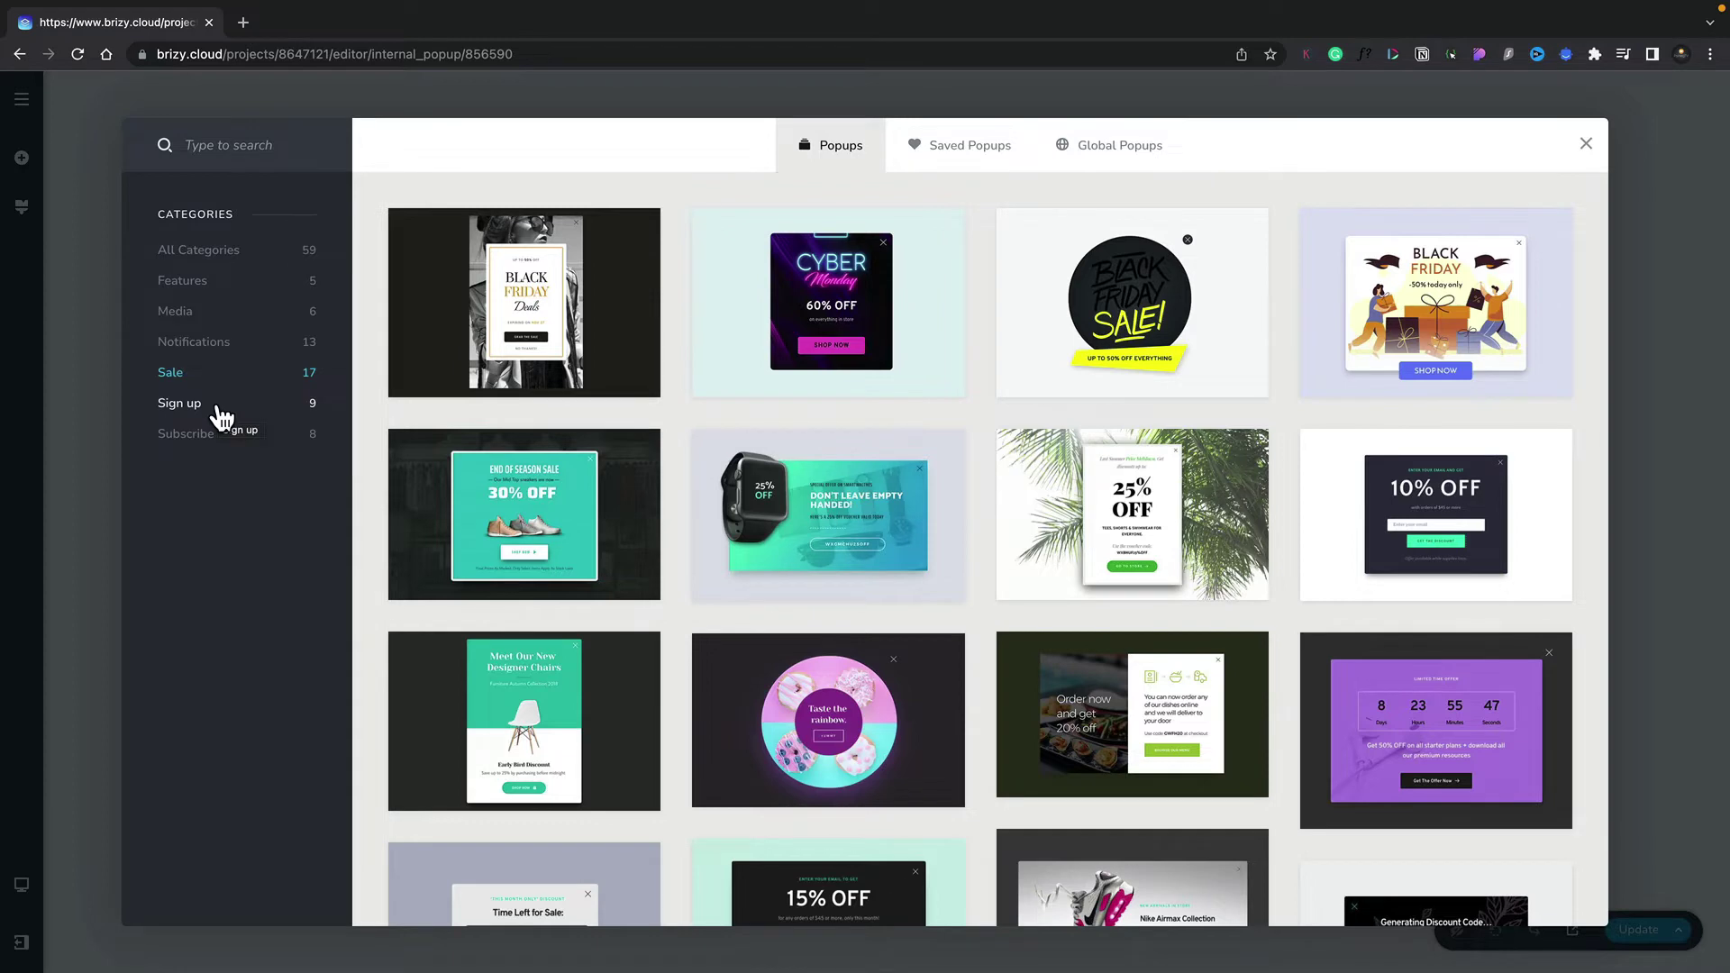
{"action": "left_click", "coordinate": [1405, 499]}
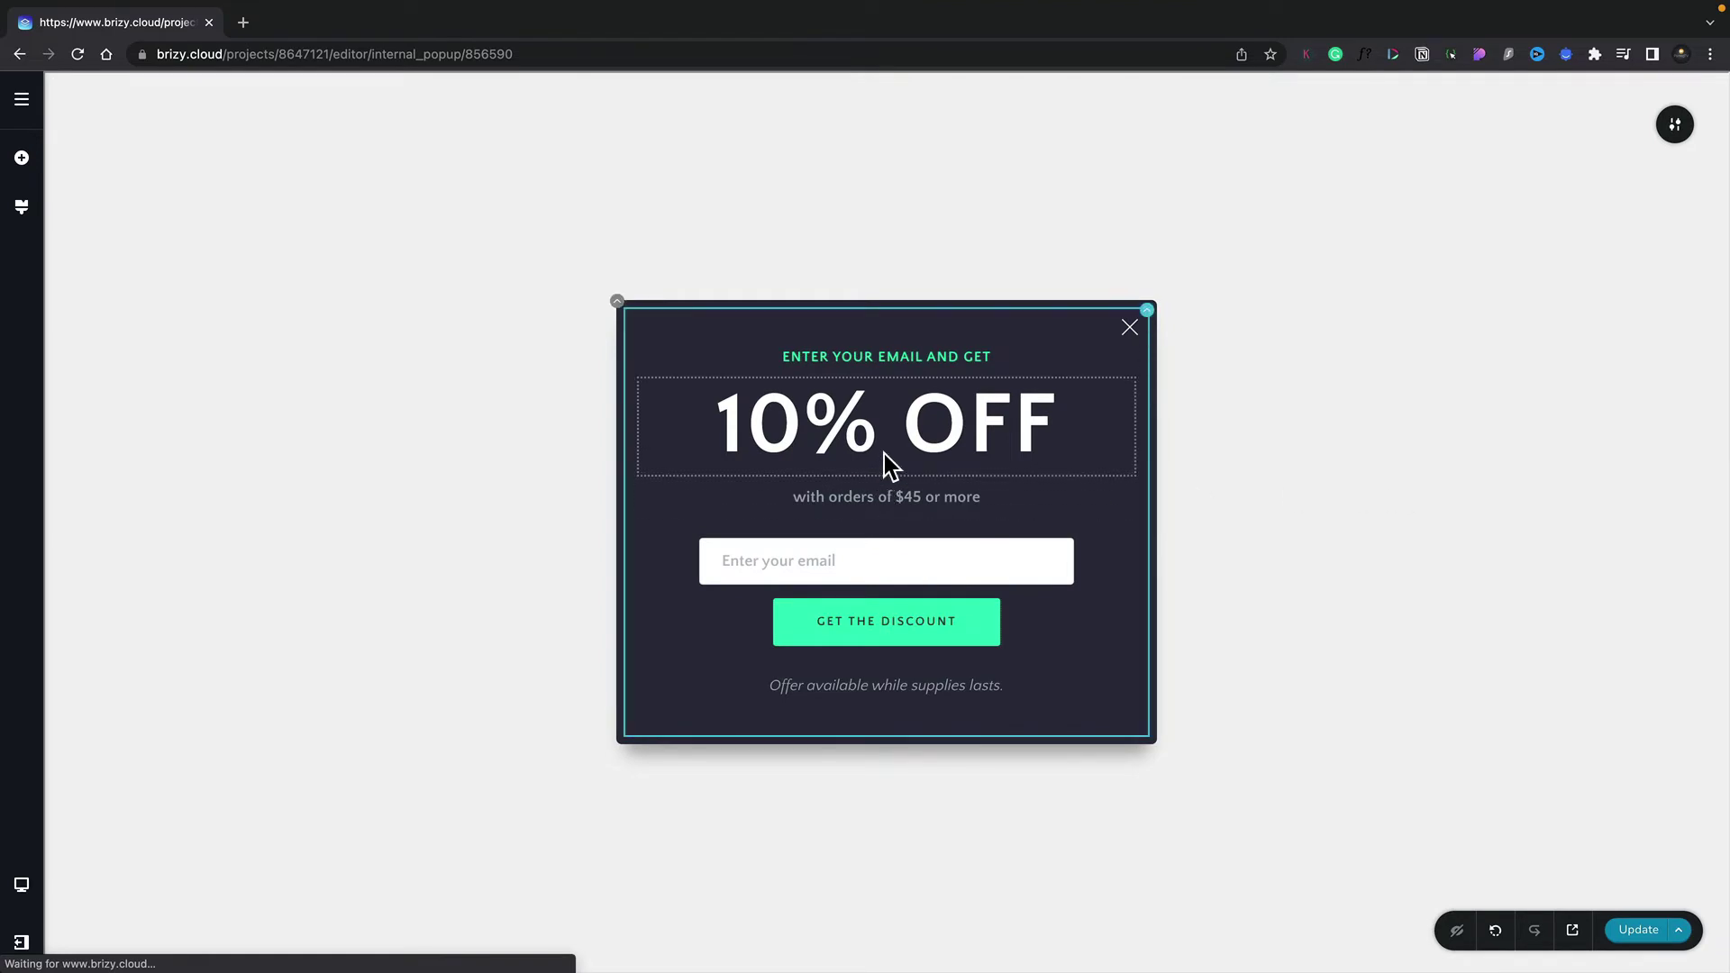
Step: Change the popup headline's 10% OFF to 20% OFF
{"action": "left_click", "coordinate": [744, 425]}
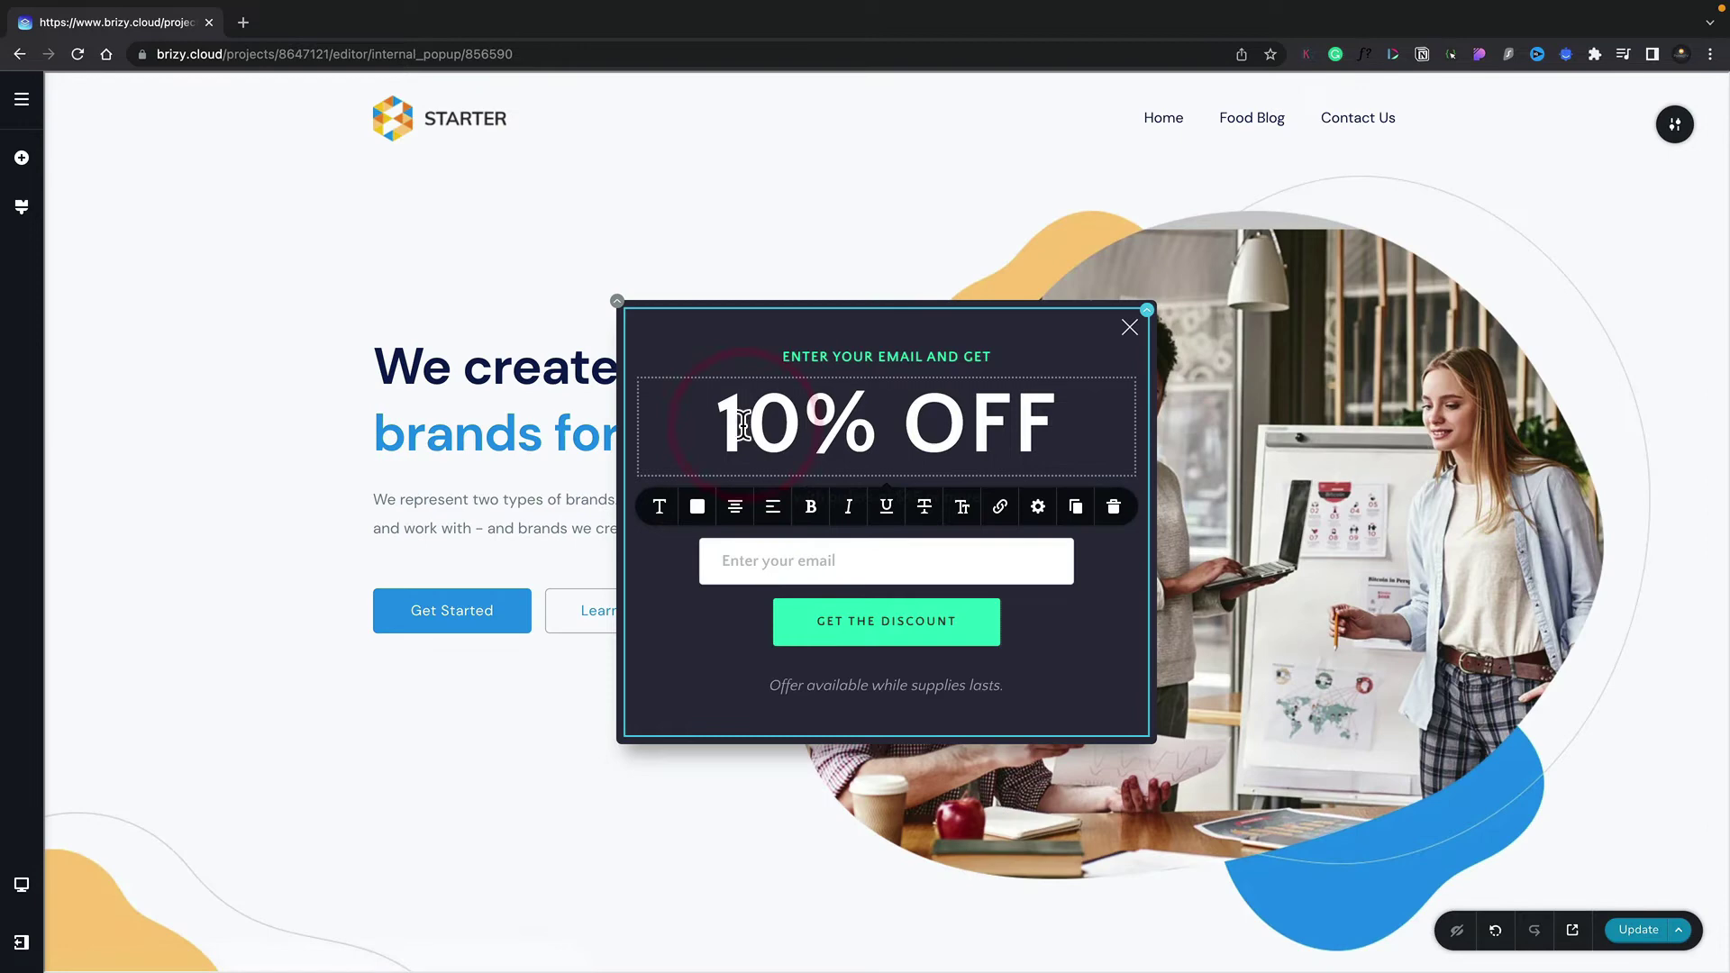
{"action": "left_click_drag", "start_coordinate": [742, 424], "coordinate": [718, 424]}
{"action": "type", "text": "2"}
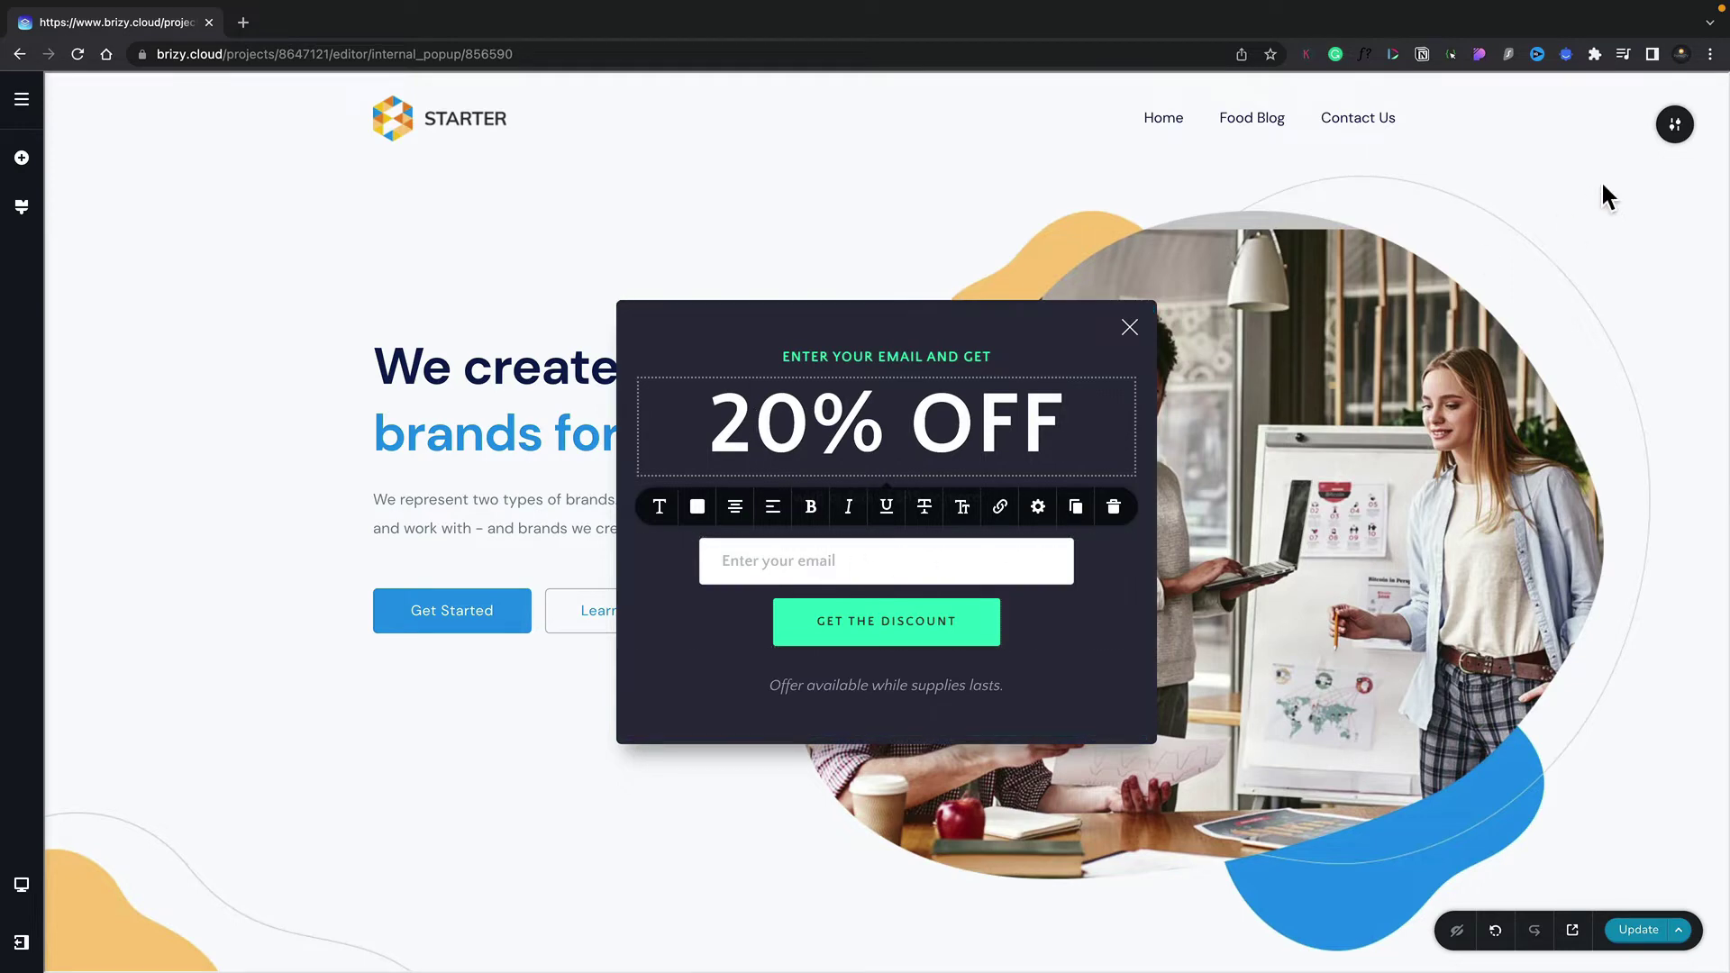
{"action": "left_click", "coordinate": [1672, 127]}
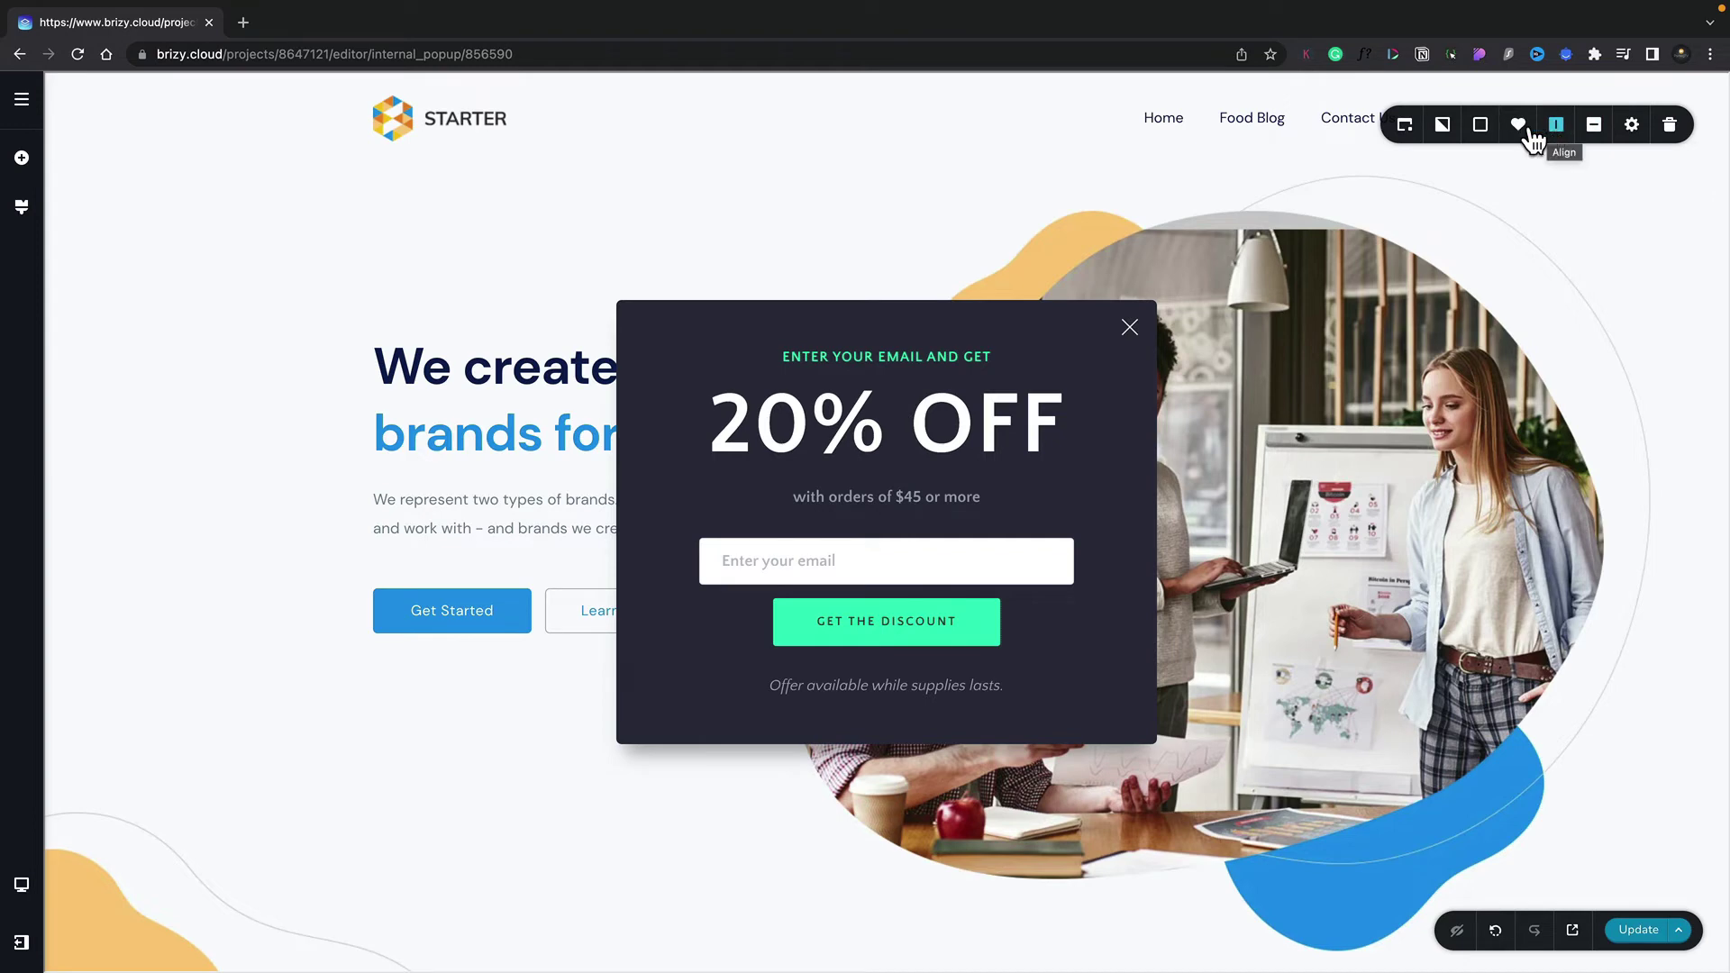
Step: Open the popup's Display Conditions to view its On Page Load trigger set to 1
{"action": "left_click", "coordinate": [1405, 126]}
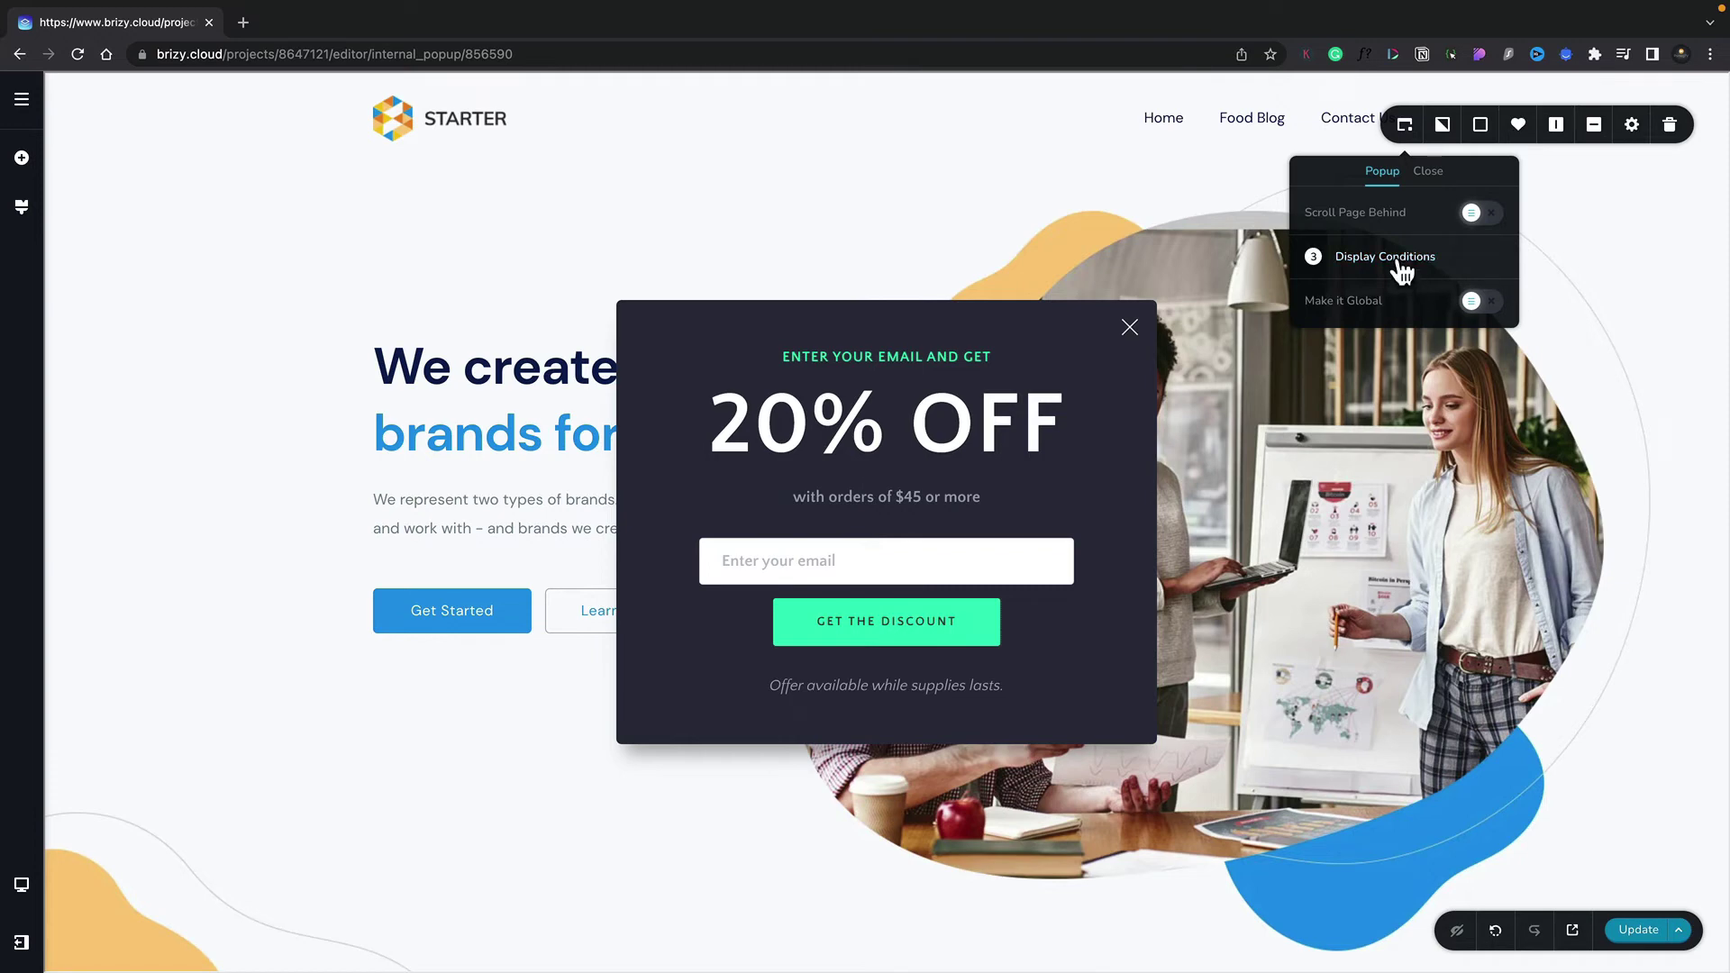
{"action": "left_click", "coordinate": [1403, 268]}
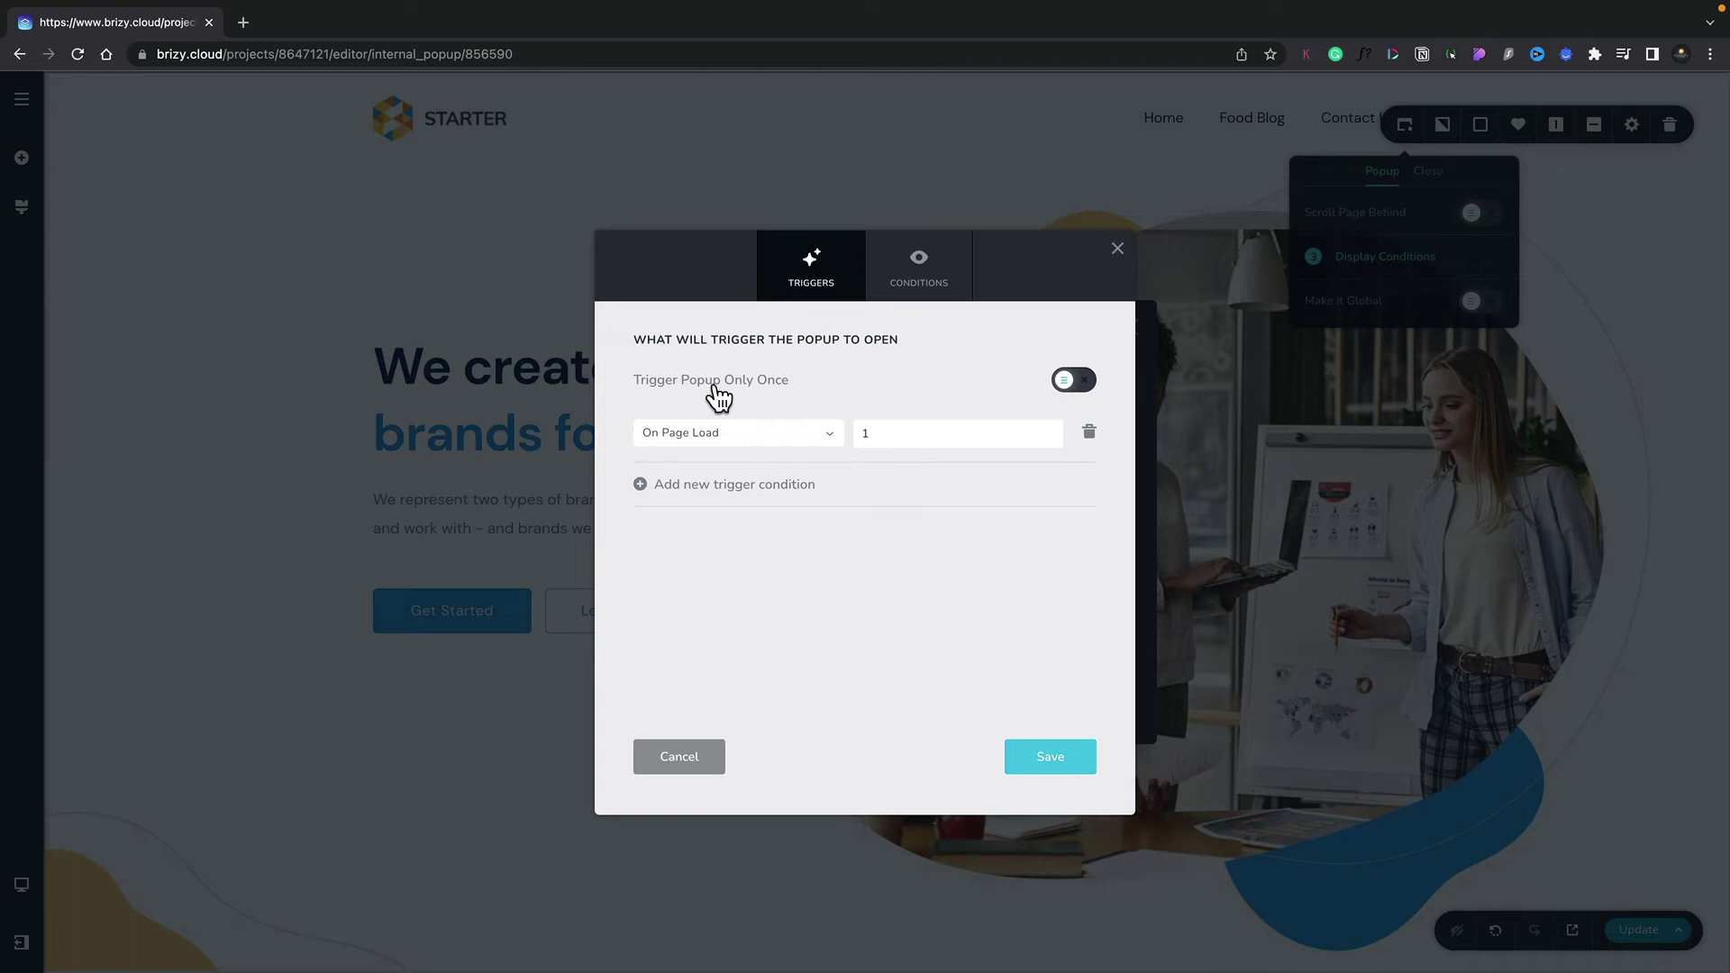
Step: Switch the trigger to On Page Exit Intent, discarding a trial 10-second On Page Load trigger
{"action": "left_click", "coordinate": [764, 442]}
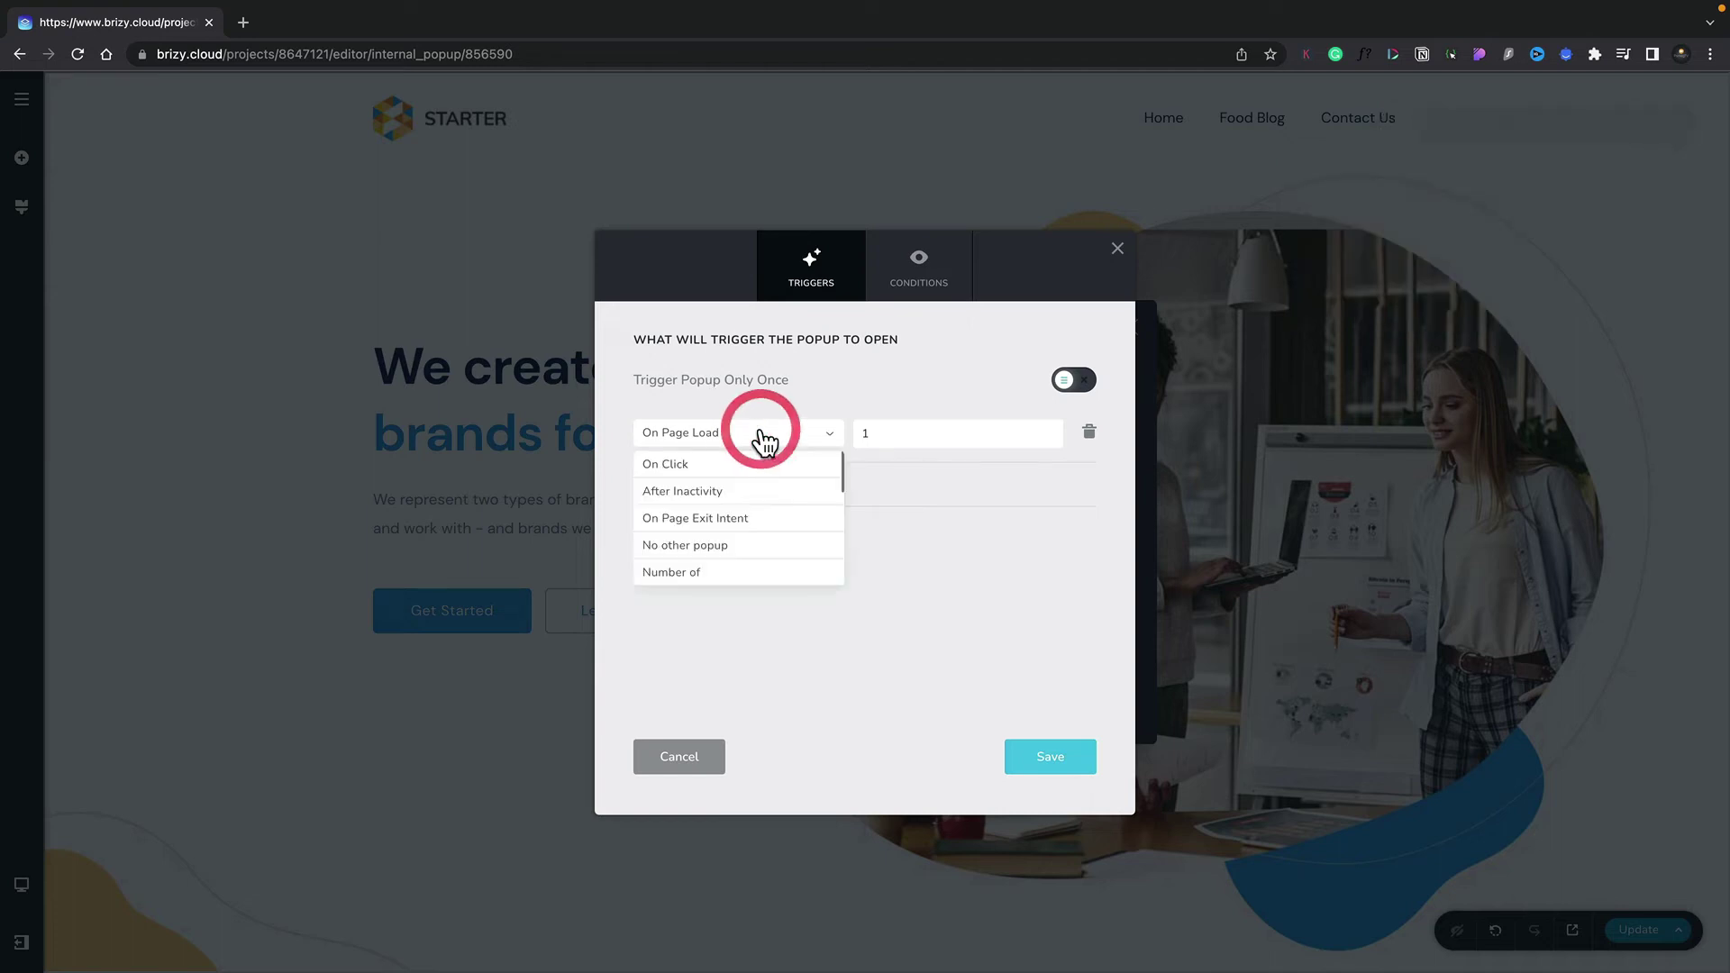
{"action": "left_click", "coordinate": [743, 523]}
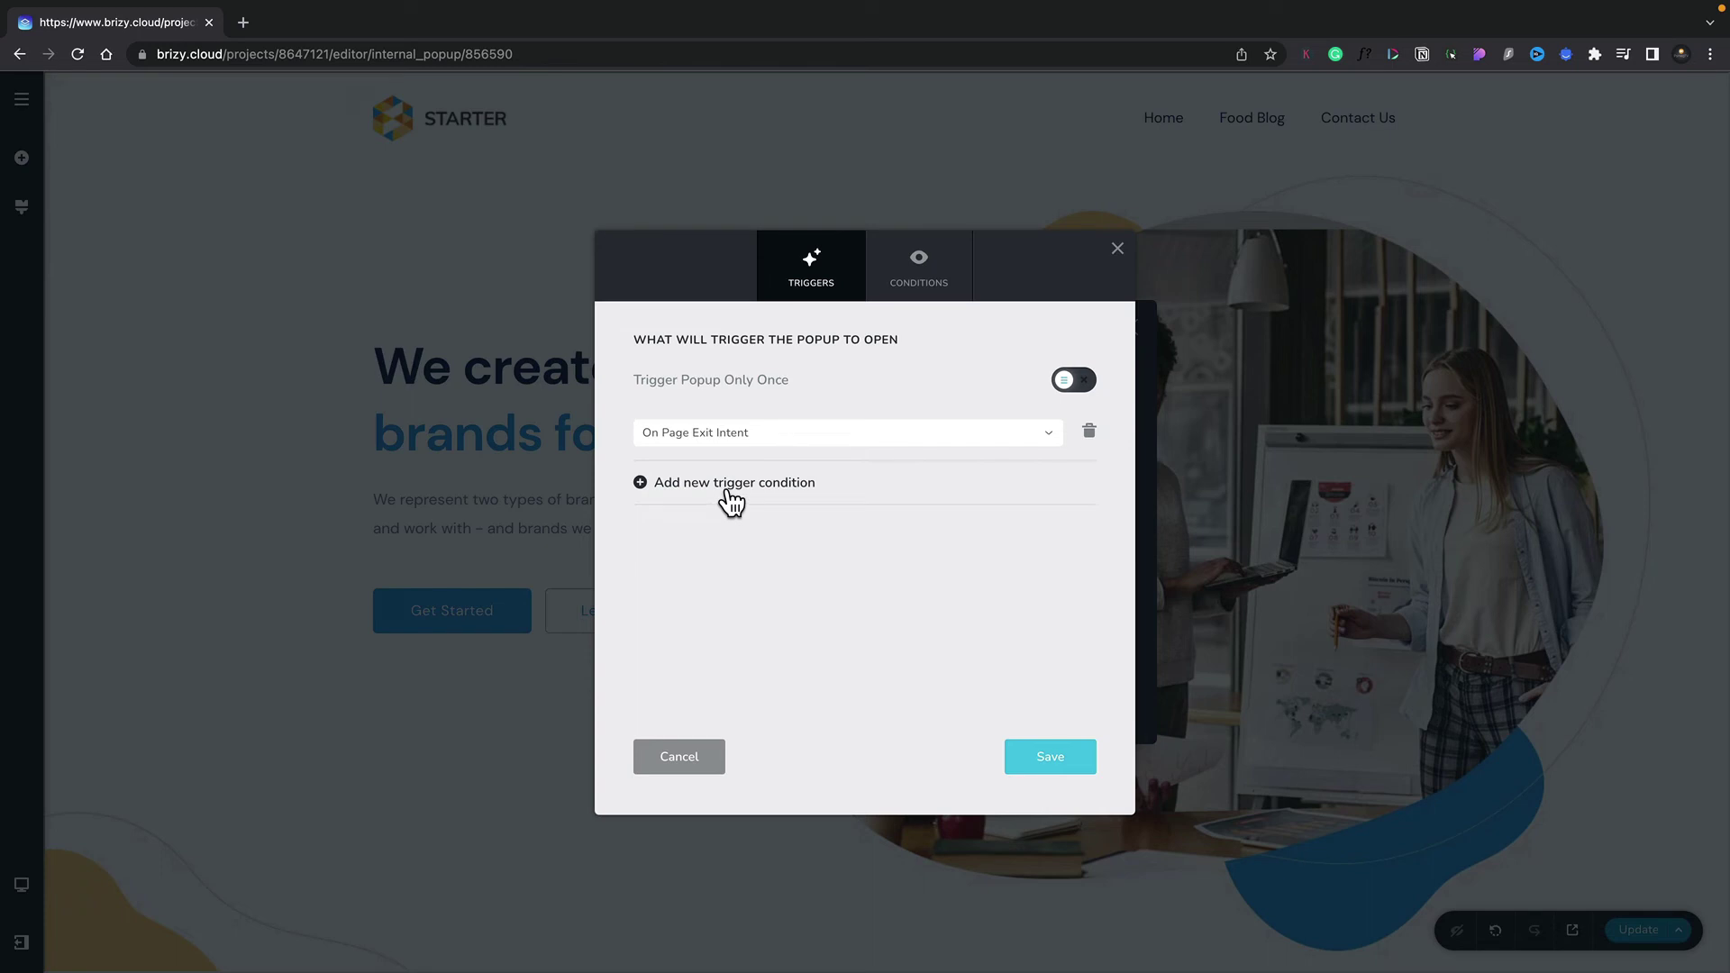
{"action": "left_click", "coordinate": [728, 487]}
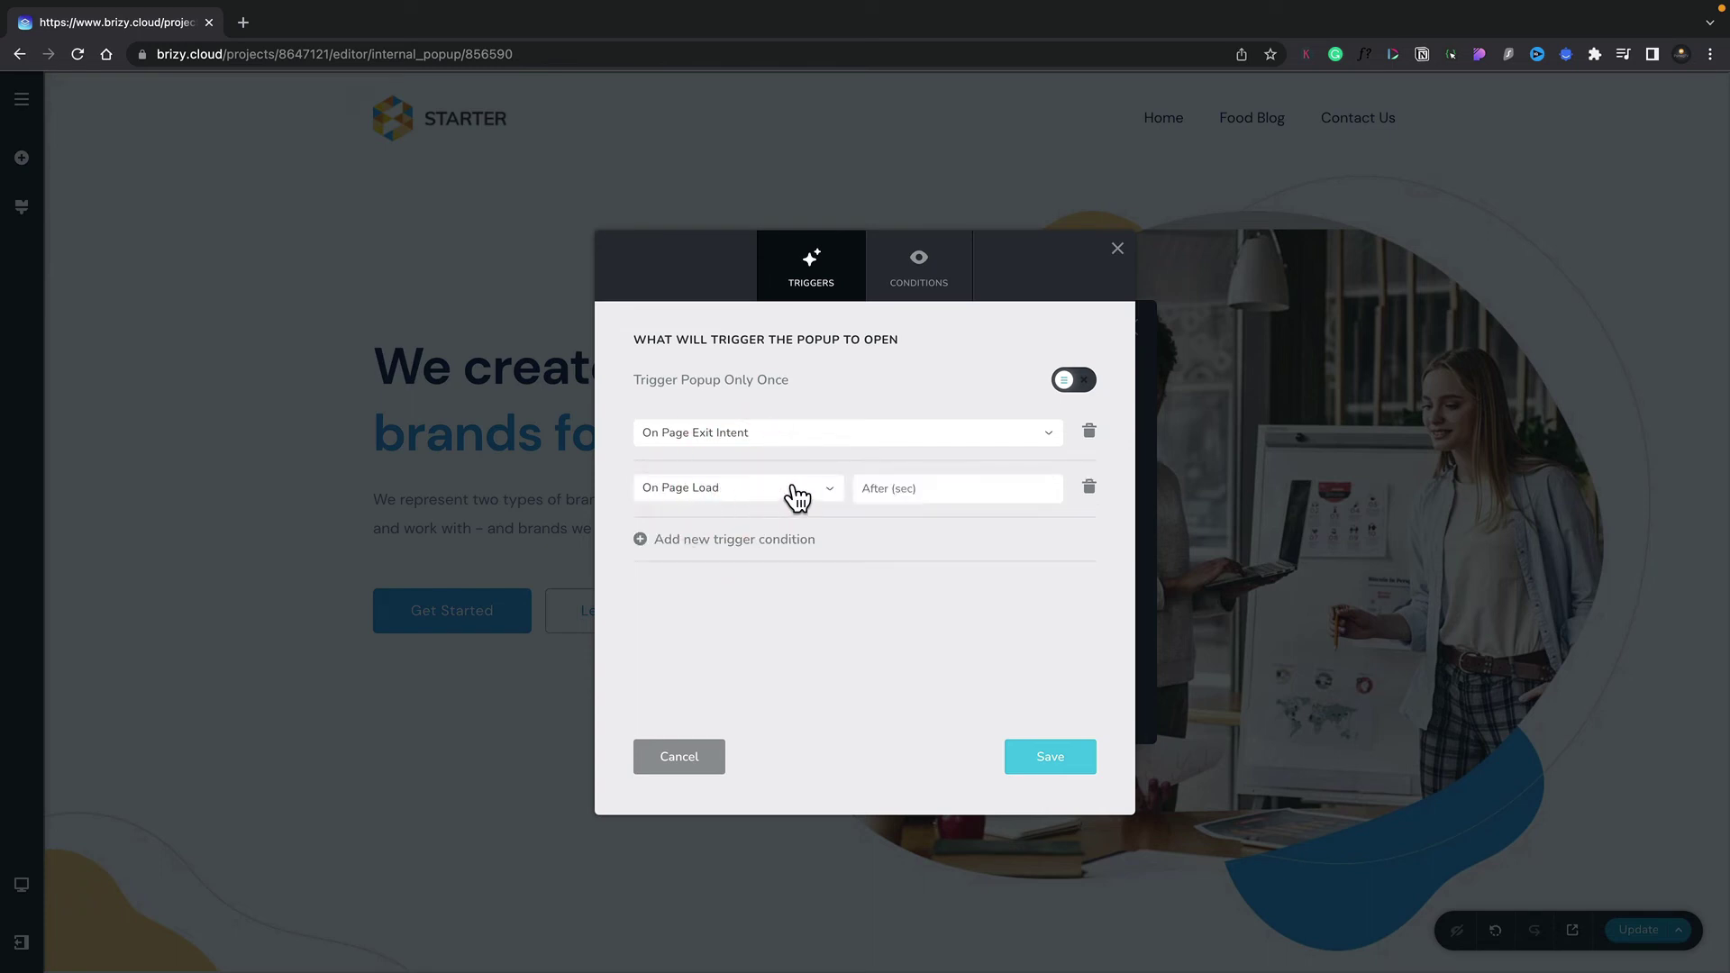
{"action": "left_click", "coordinate": [908, 488]}
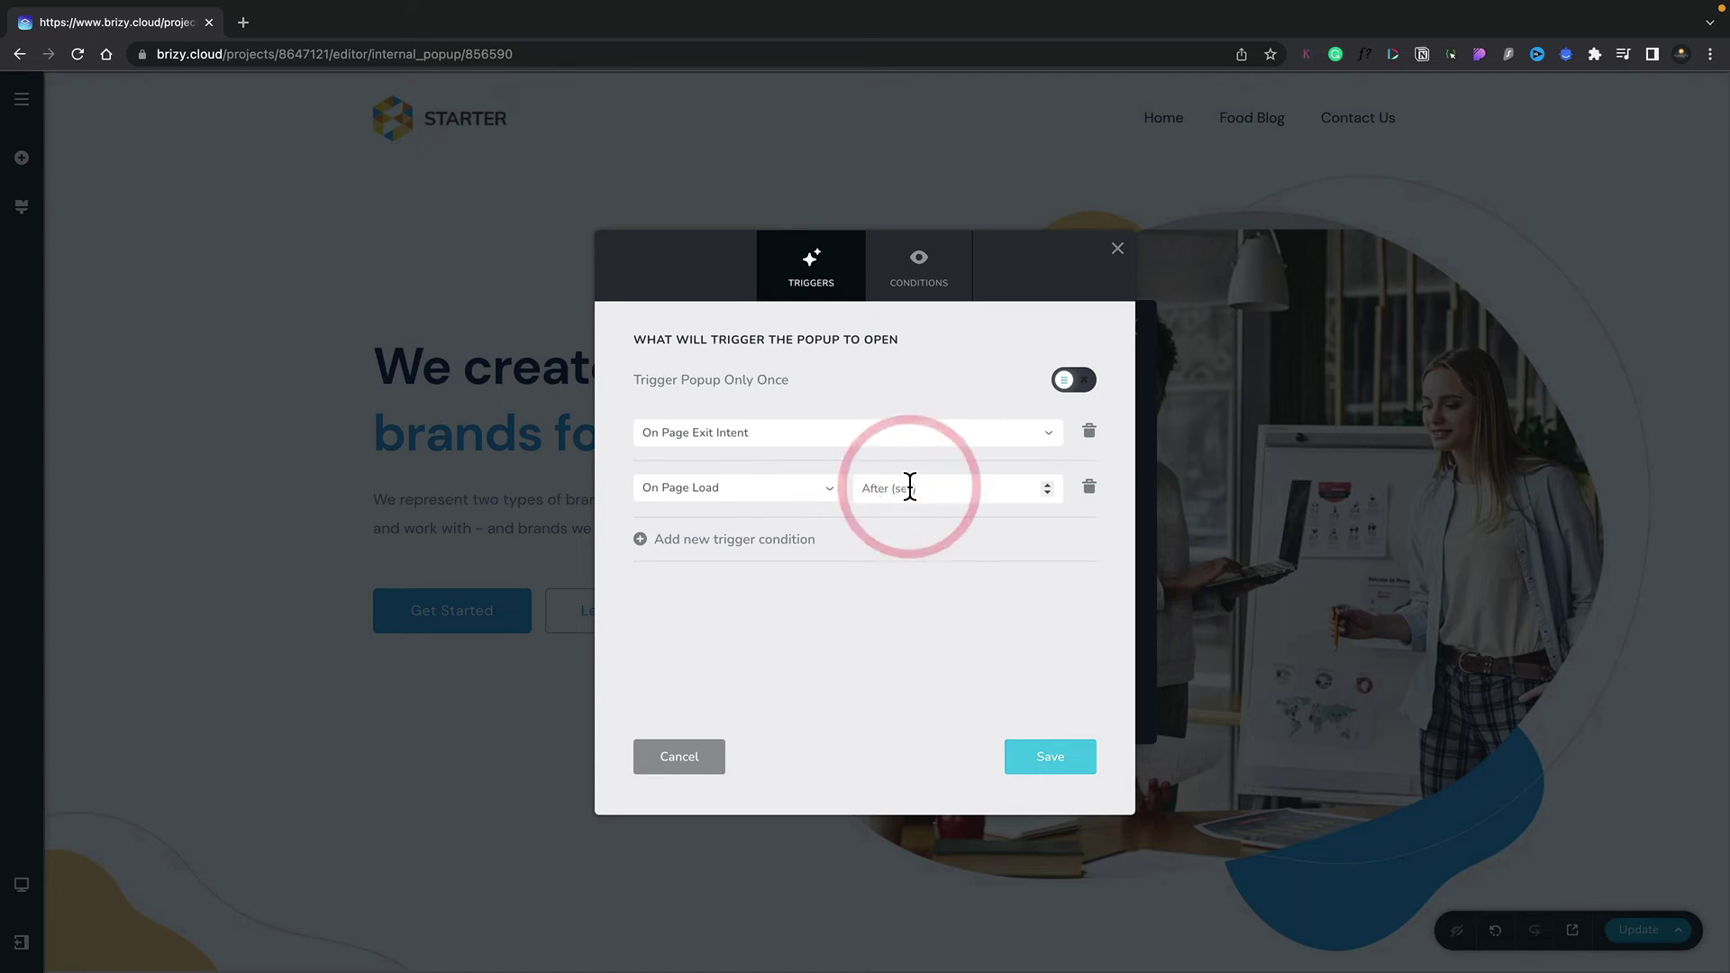
{"action": "type", "text": "10"}
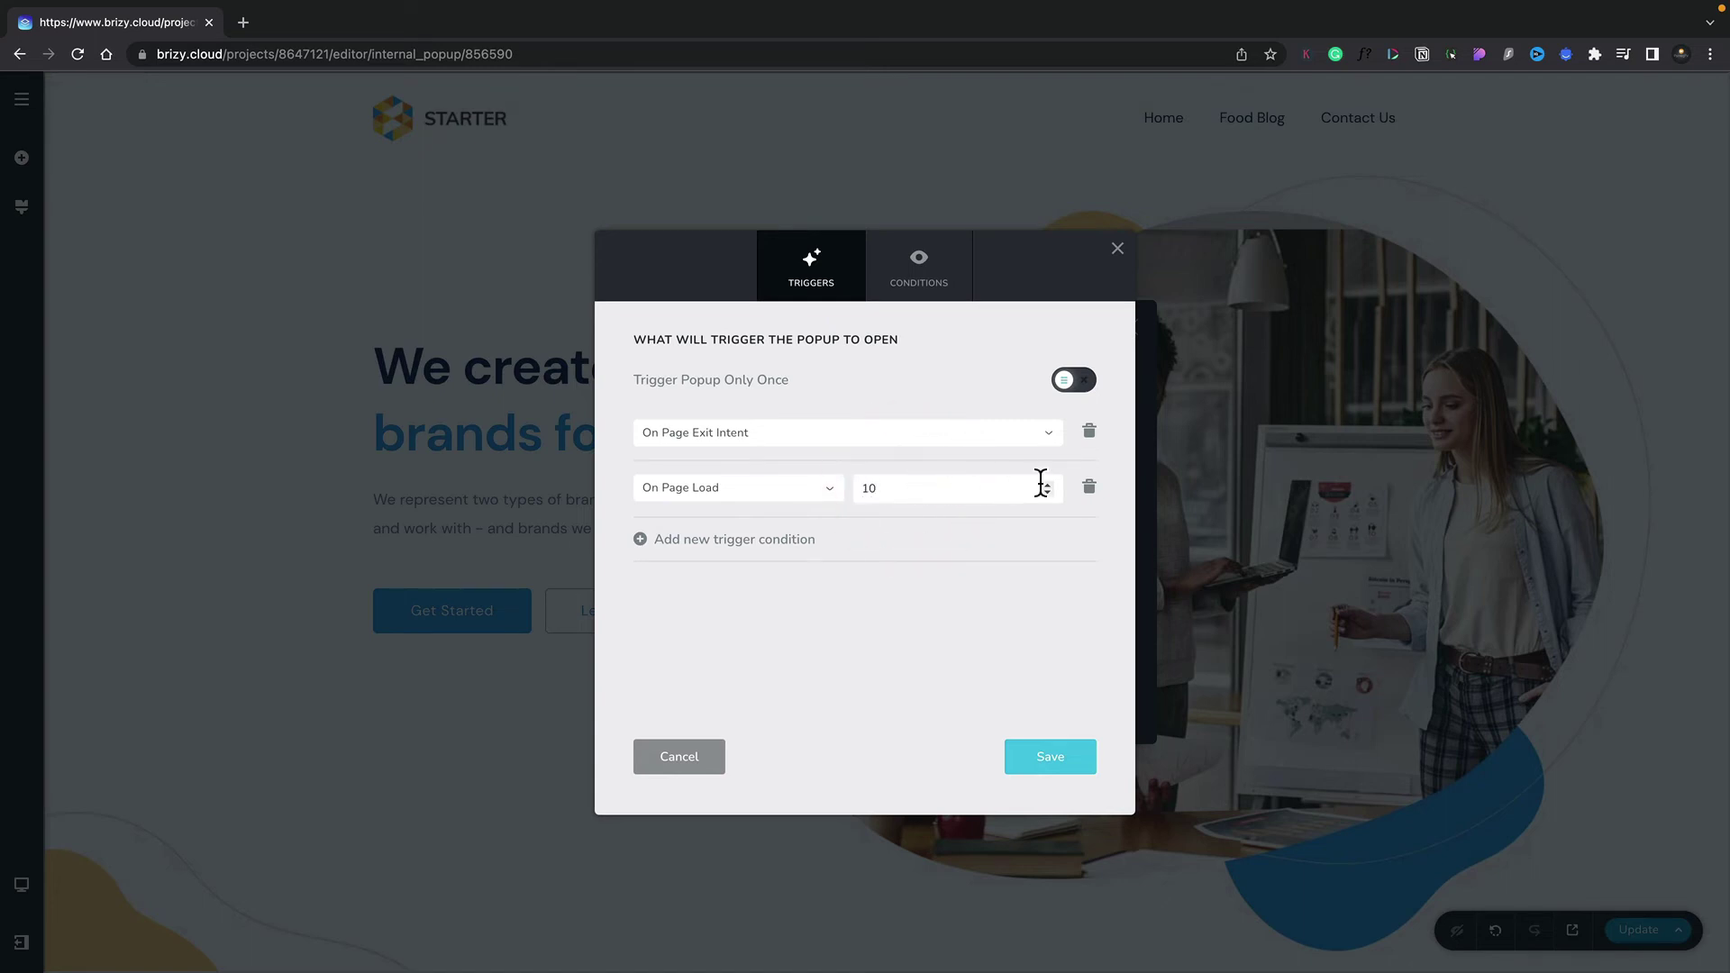
{"action": "left_click", "coordinate": [1089, 490]}
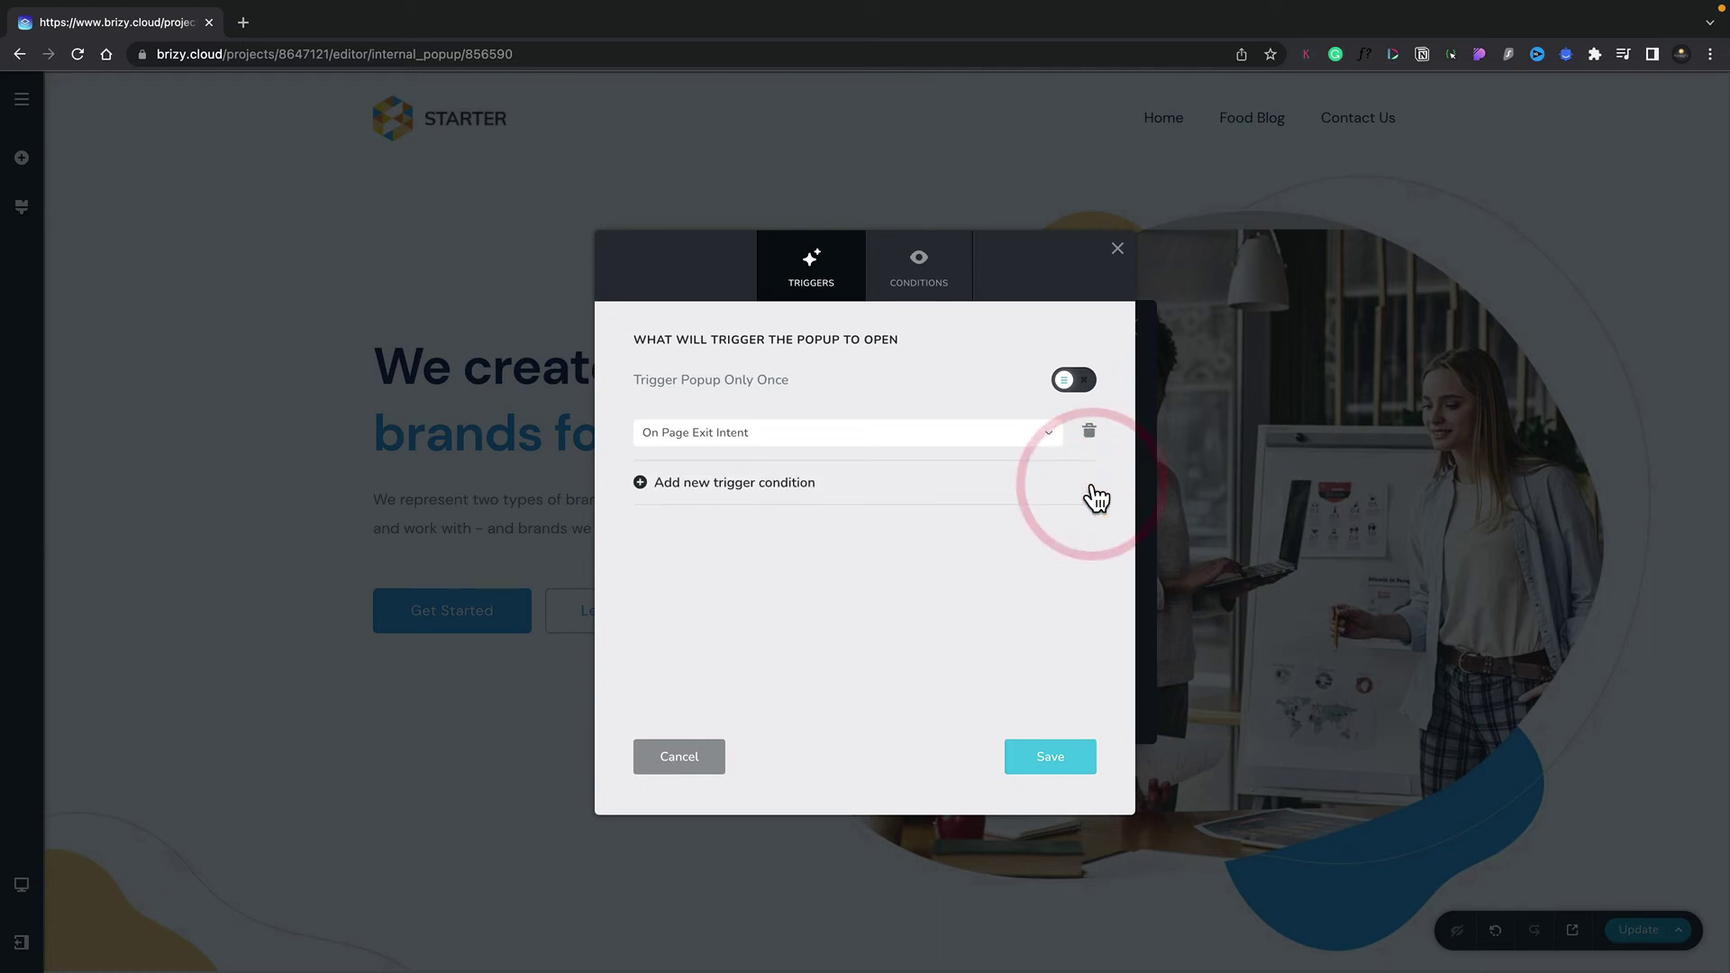
Step: Keep the display condition as Include All pages, then save and close the conditions dialog
{"action": "left_click", "coordinate": [909, 287]}
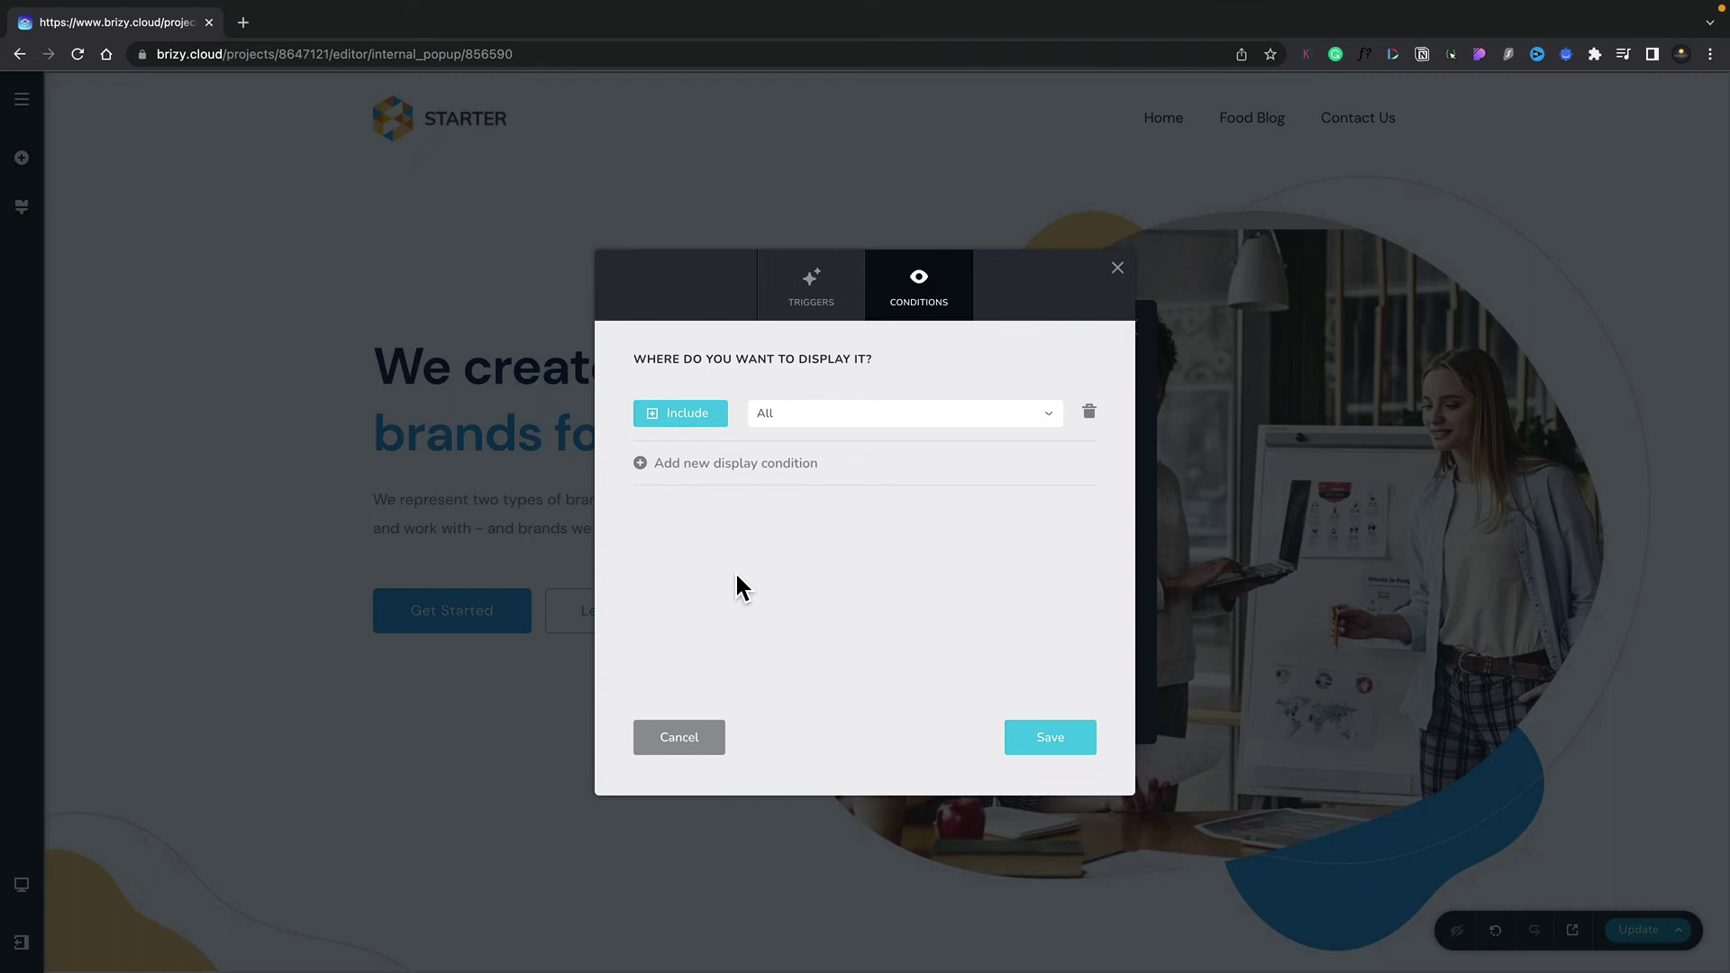
{"action": "left_click", "coordinate": [683, 423]}
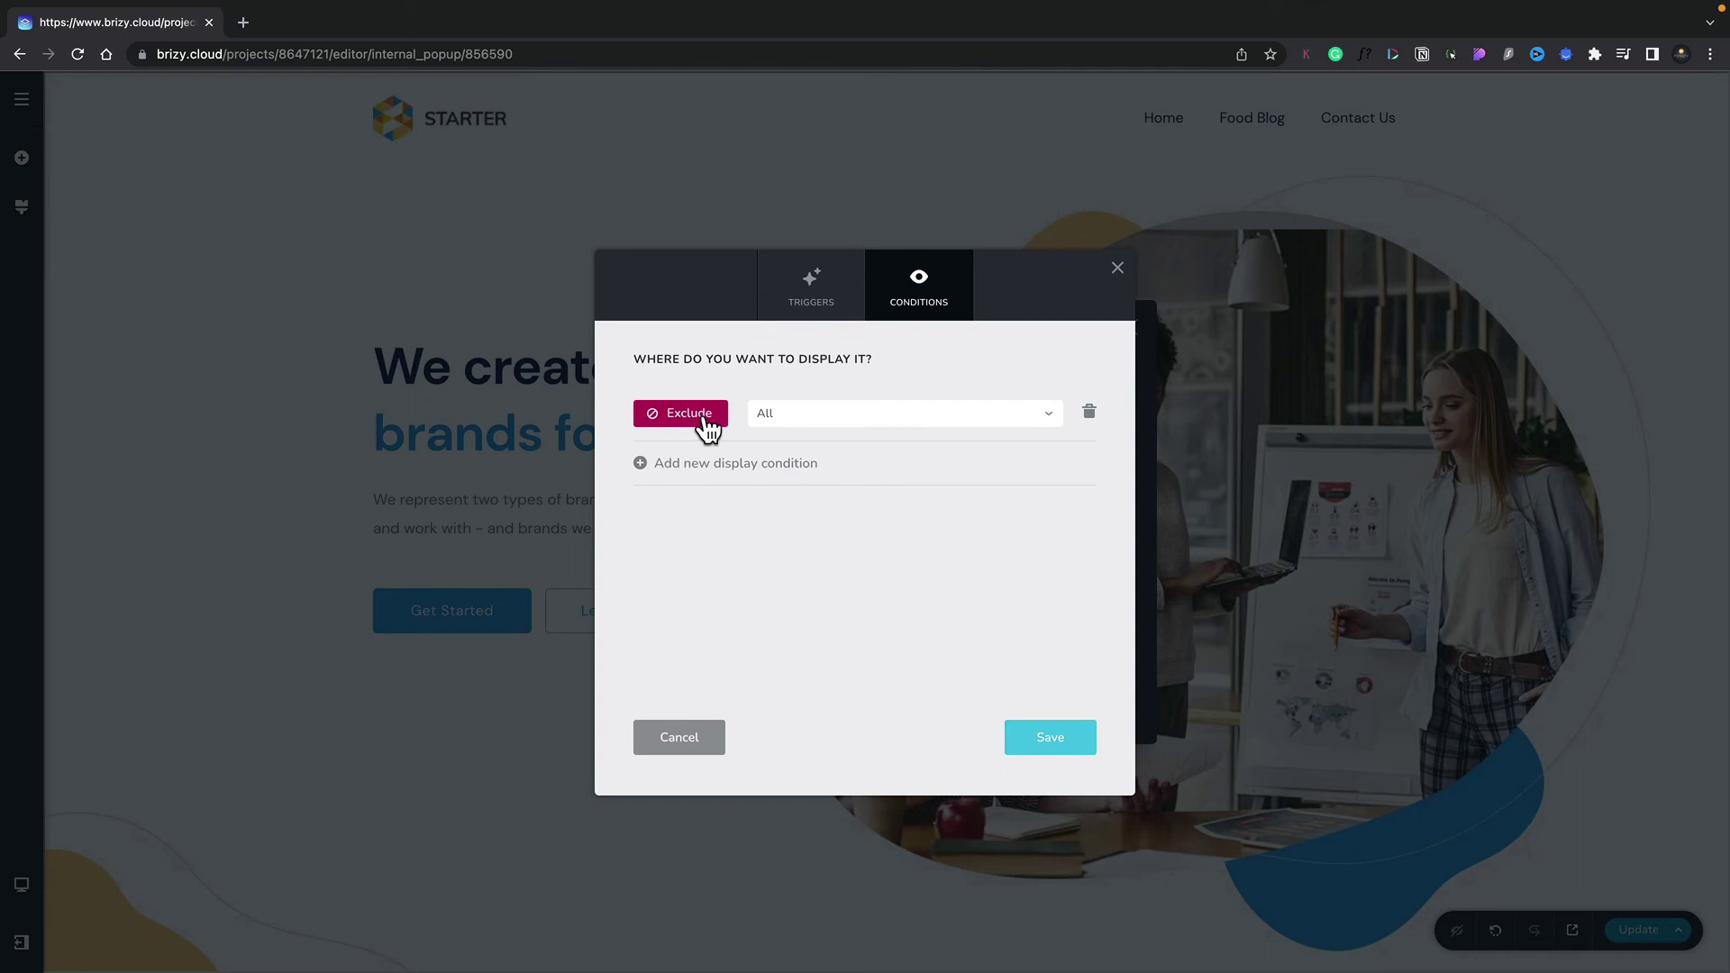
{"action": "left_click", "coordinate": [707, 427]}
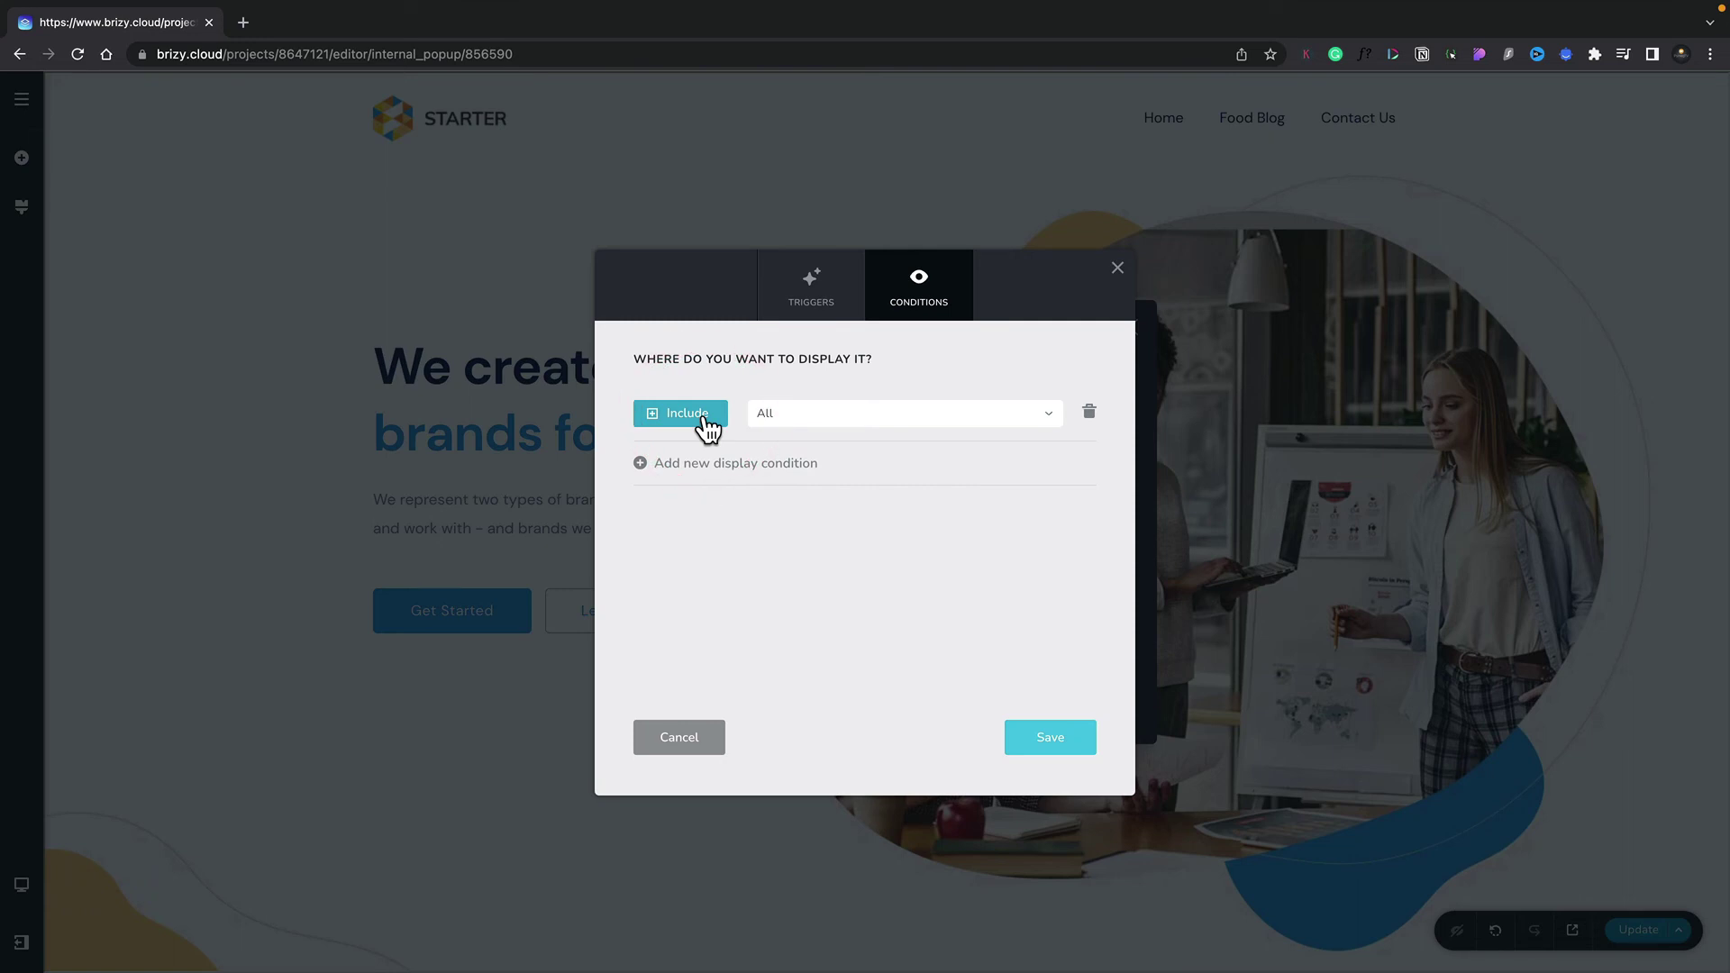
{"action": "left_click", "coordinate": [852, 422]}
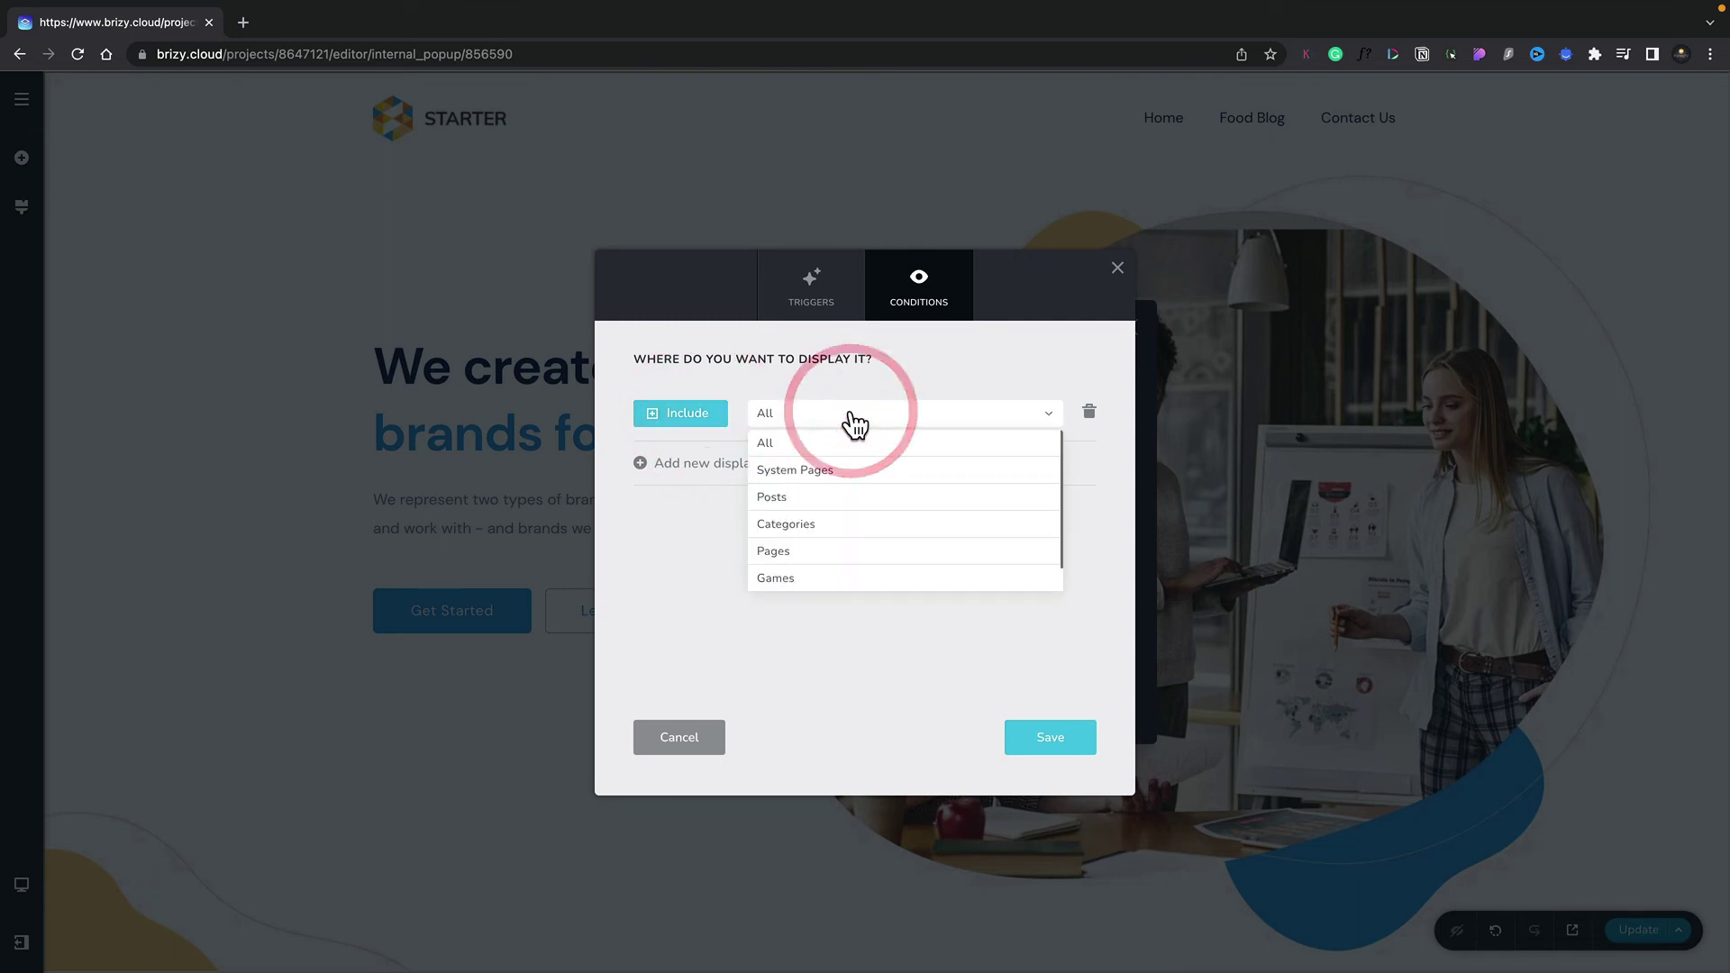
{"action": "left_click", "coordinate": [692, 536]}
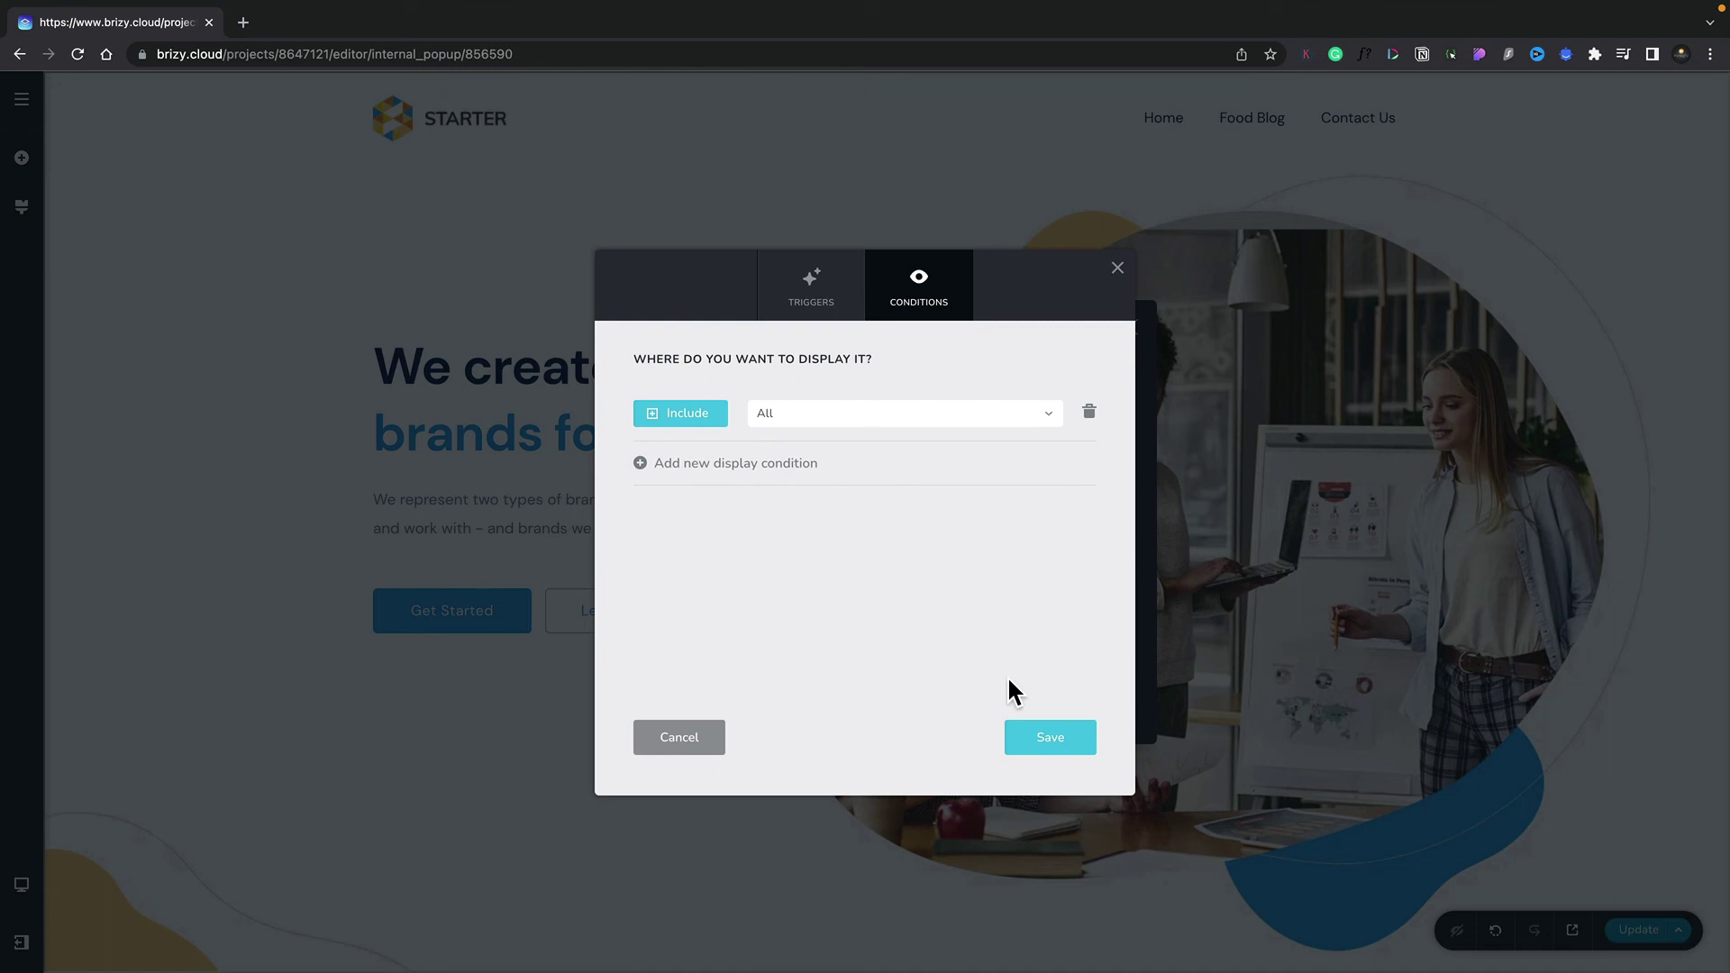
{"action": "left_click", "coordinate": [1049, 738]}
{"action": "left_click", "coordinate": [1118, 270]}
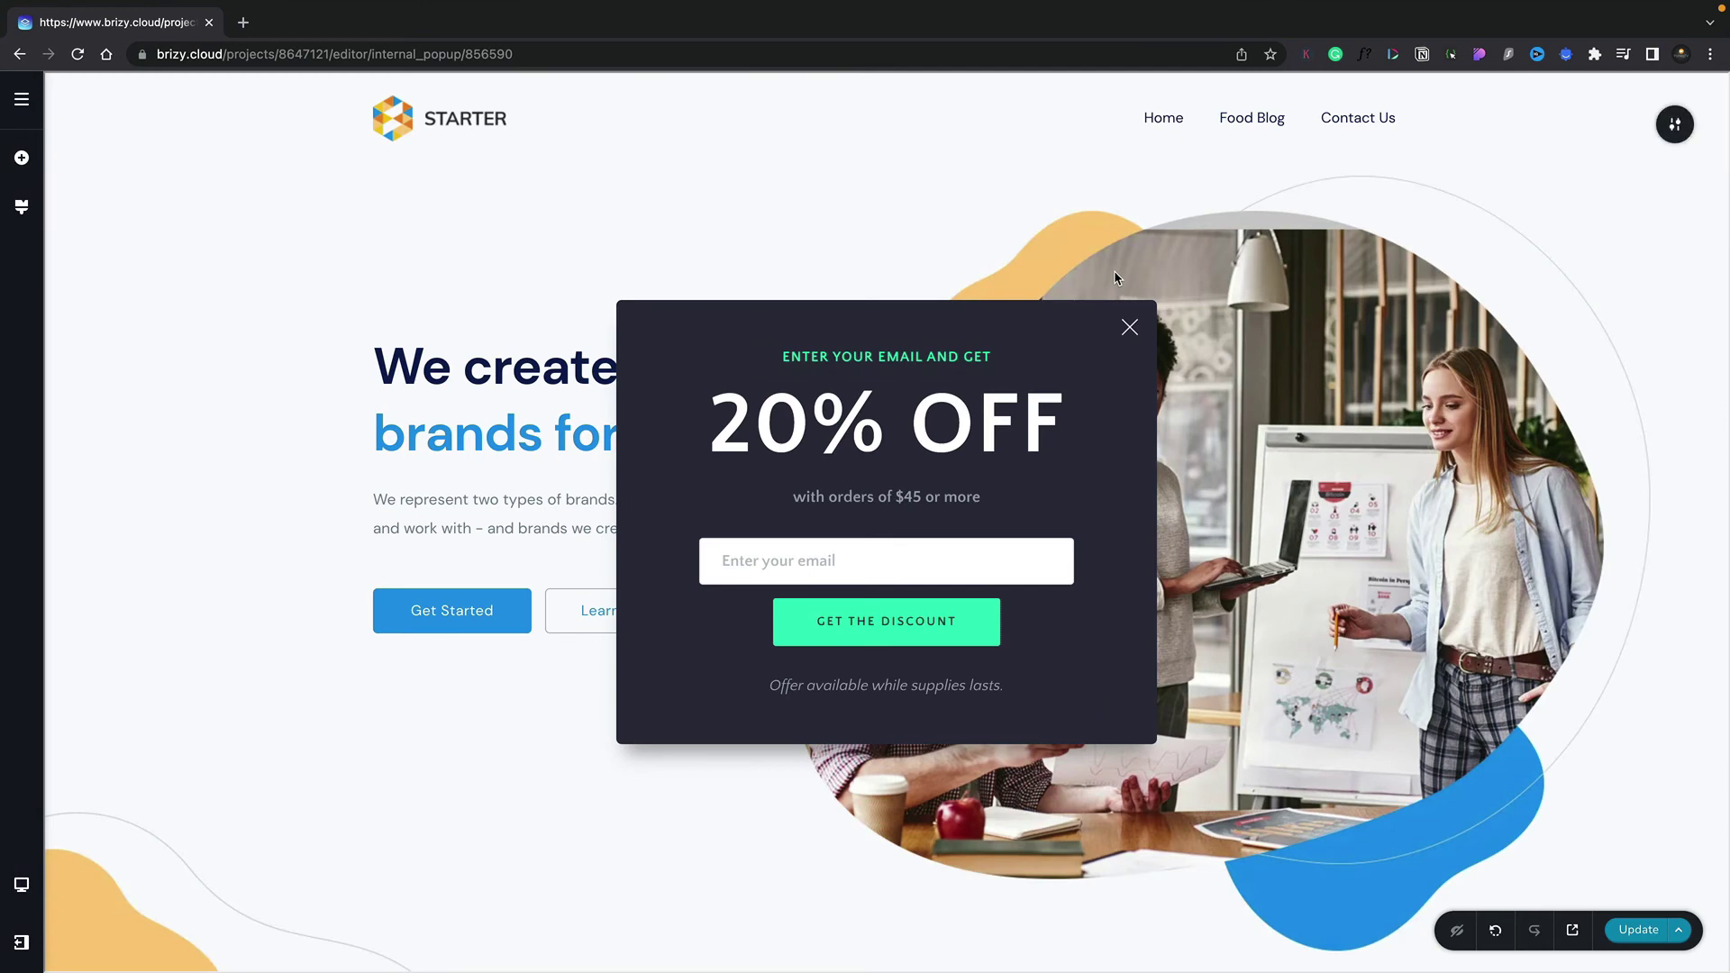
Step: Publish the update and confirm the 20% OFF popup shows on the live Home page on exit
{"action": "left_click", "coordinate": [1640, 935]}
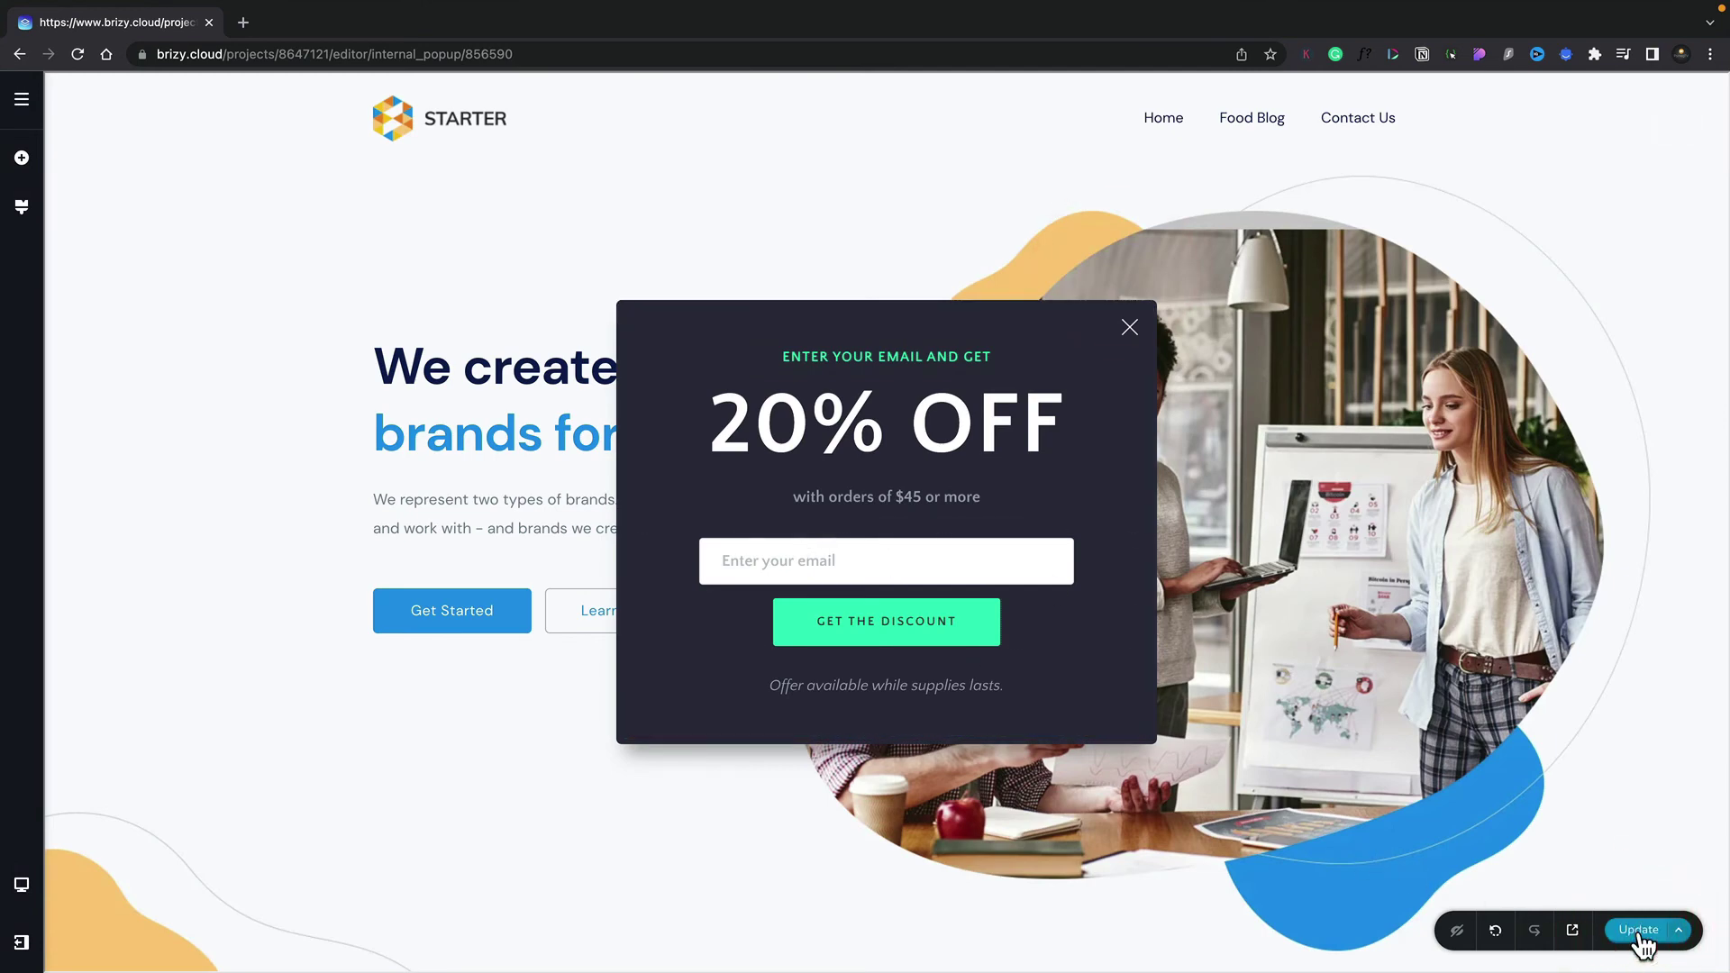
{"action": "left_click", "coordinate": [1572, 930]}
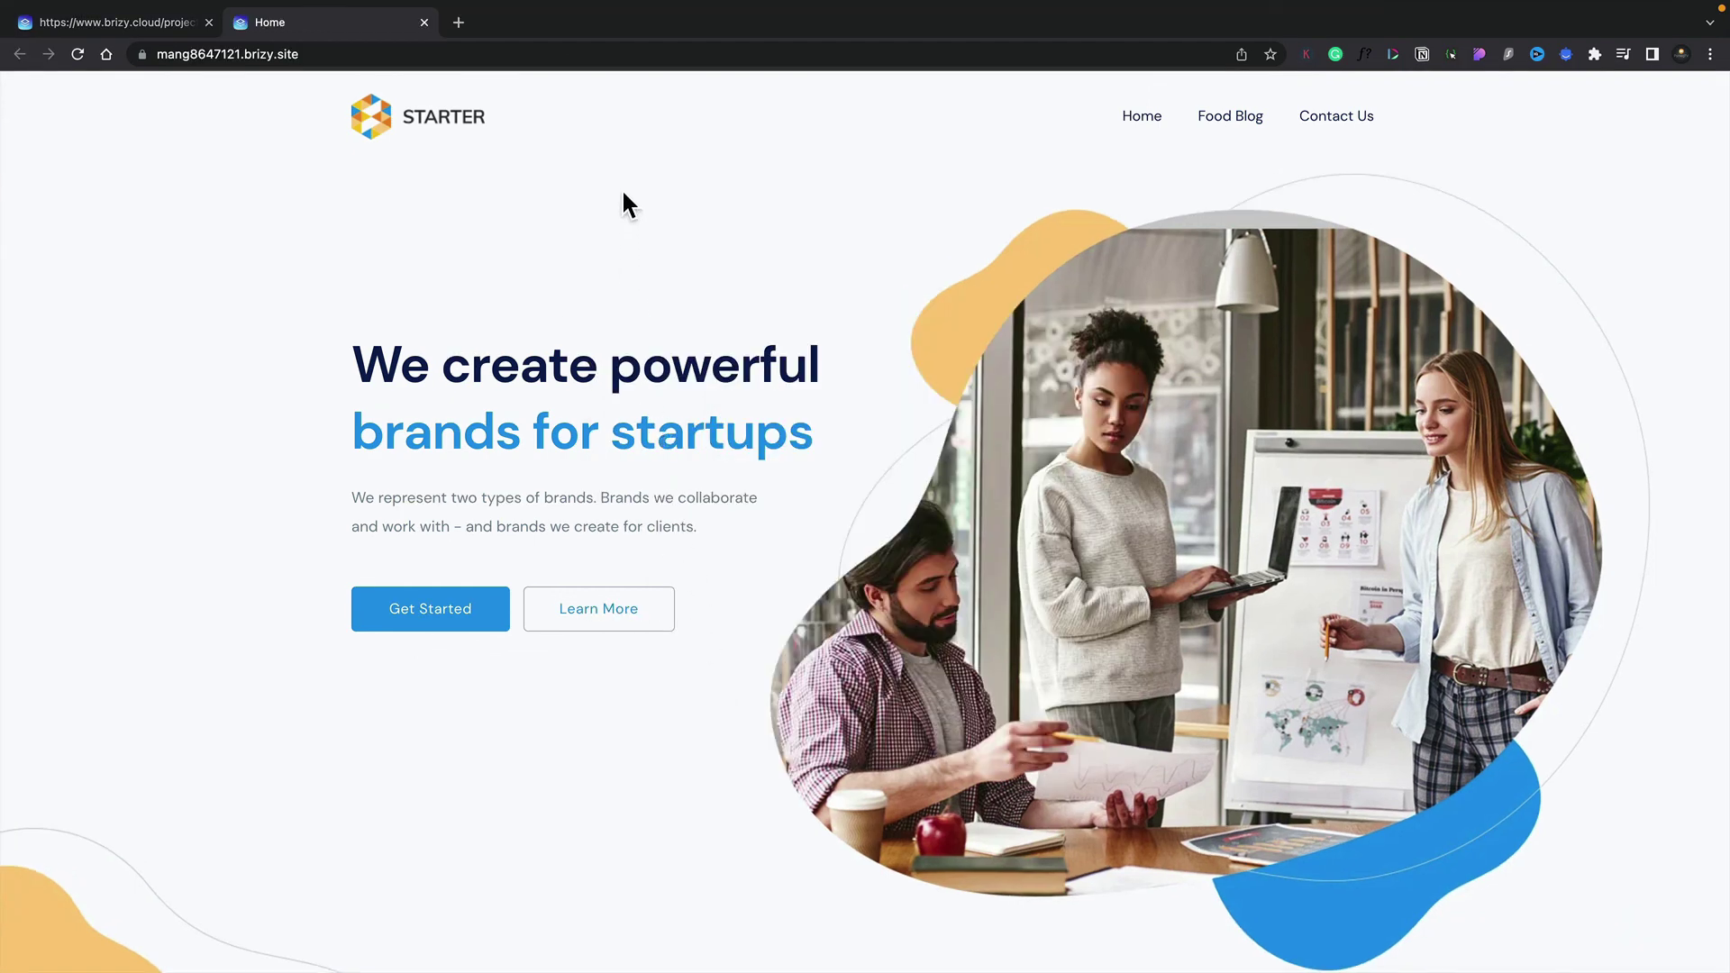
{"action": "mouse_move", "coordinate": [620, 38]}
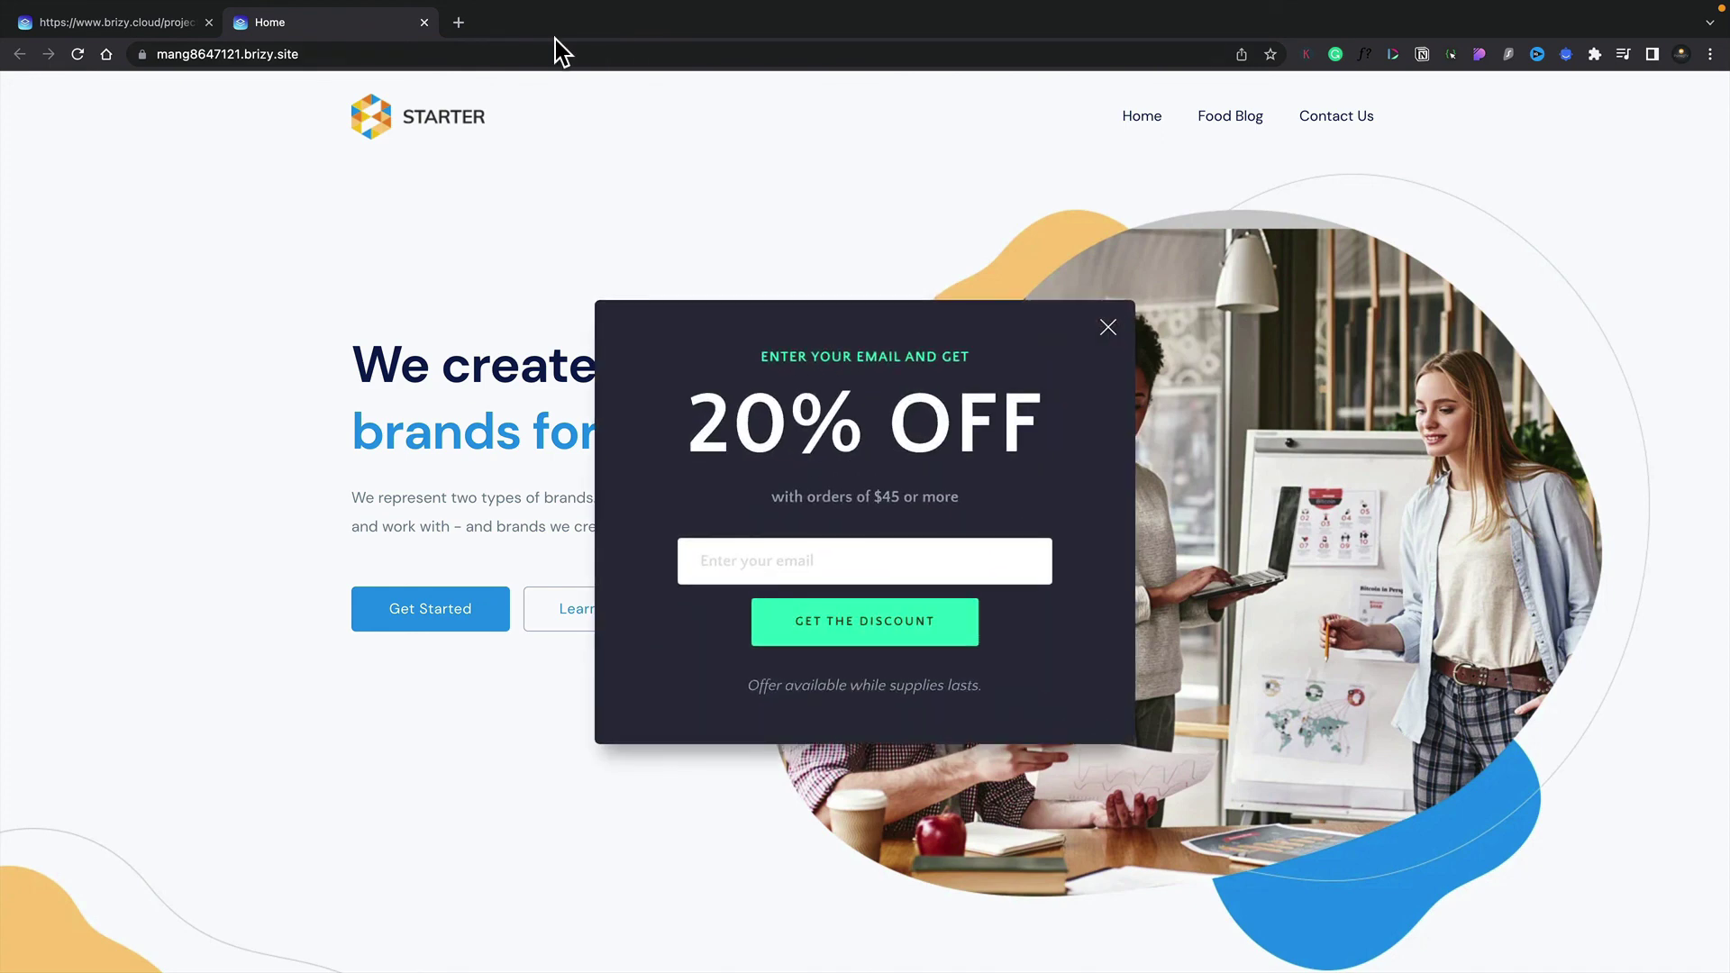